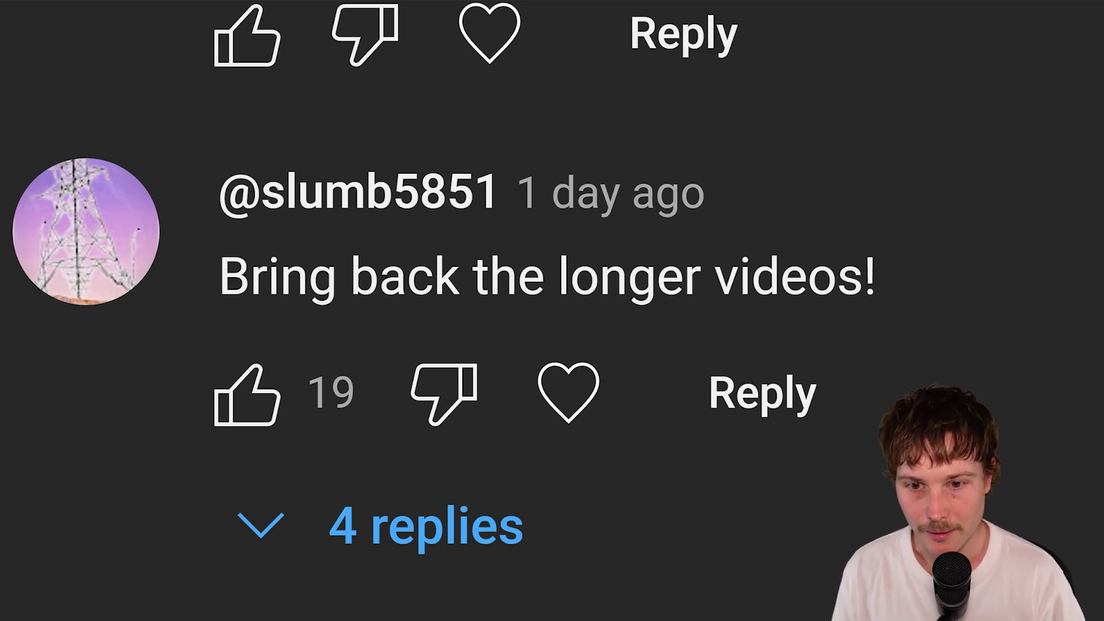
# Read through the viewer comments and switch to Ableton Live.
pyautogui.scroll(-5, 1040, 496)
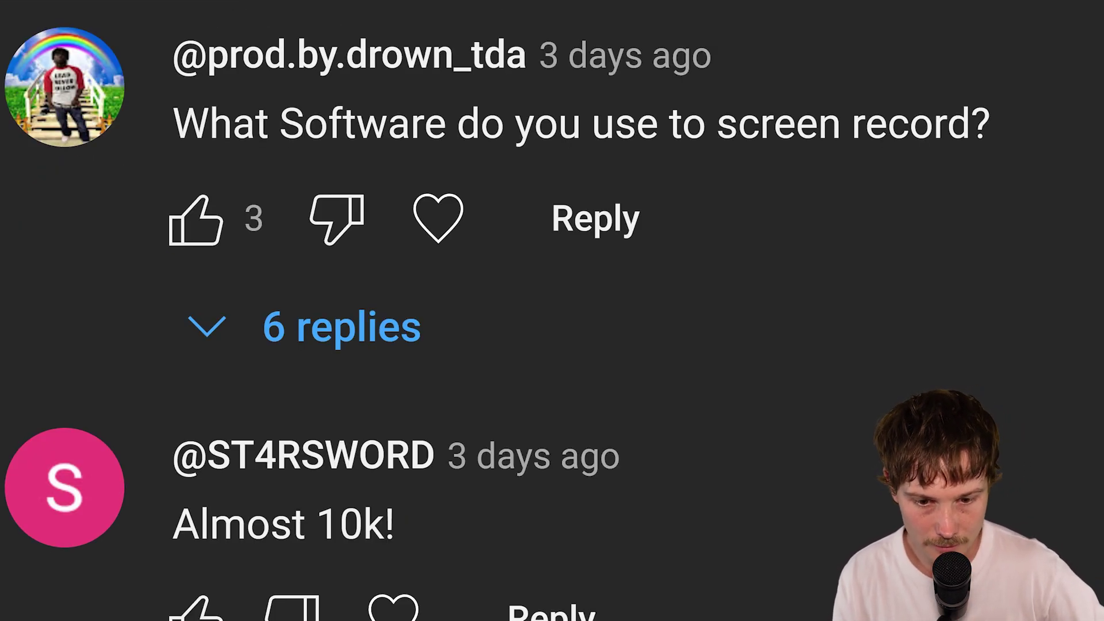
pyautogui.hotkey('alt', 'Tab')
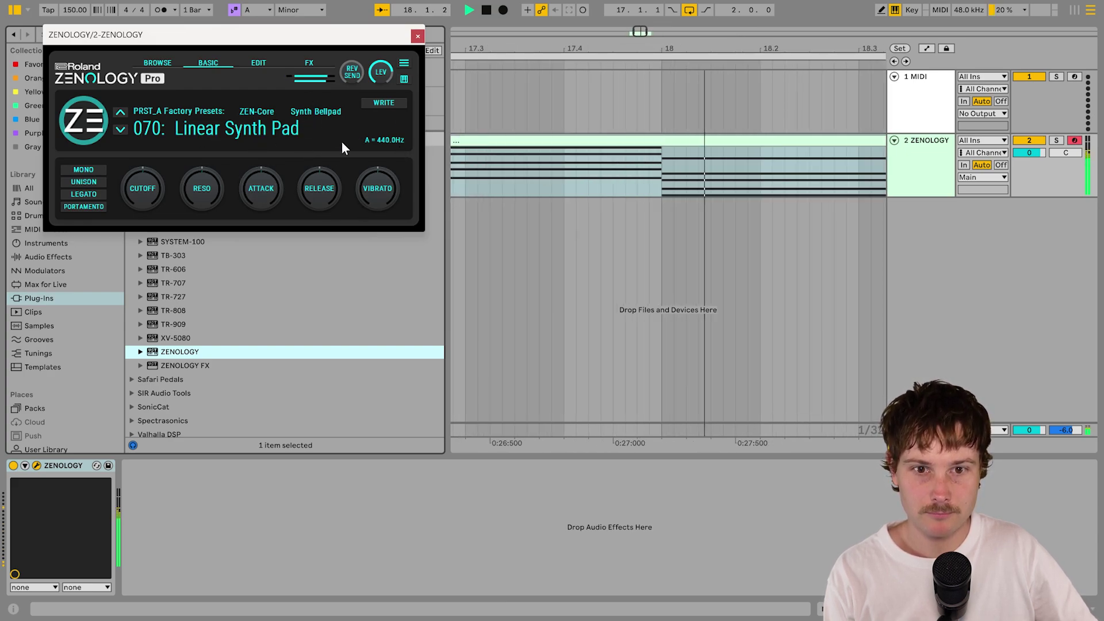
# Close the instrument window with the Linear Synth Pad preset and open the chord clip's notes.
pyautogui.click(417, 36)
pyautogui.doubleClick(575, 172)
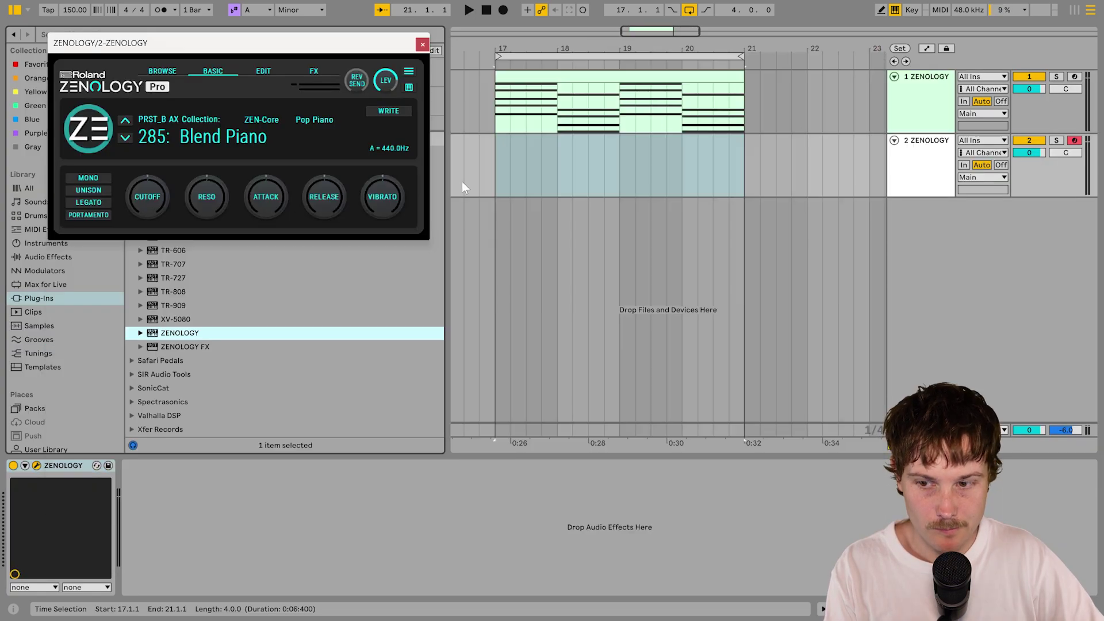
# Duplicate the two-bar melody to fill the four-bar clip, and swap the D4 at 2.4 with the E4 at bar 3.
pyautogui.click(422, 44)
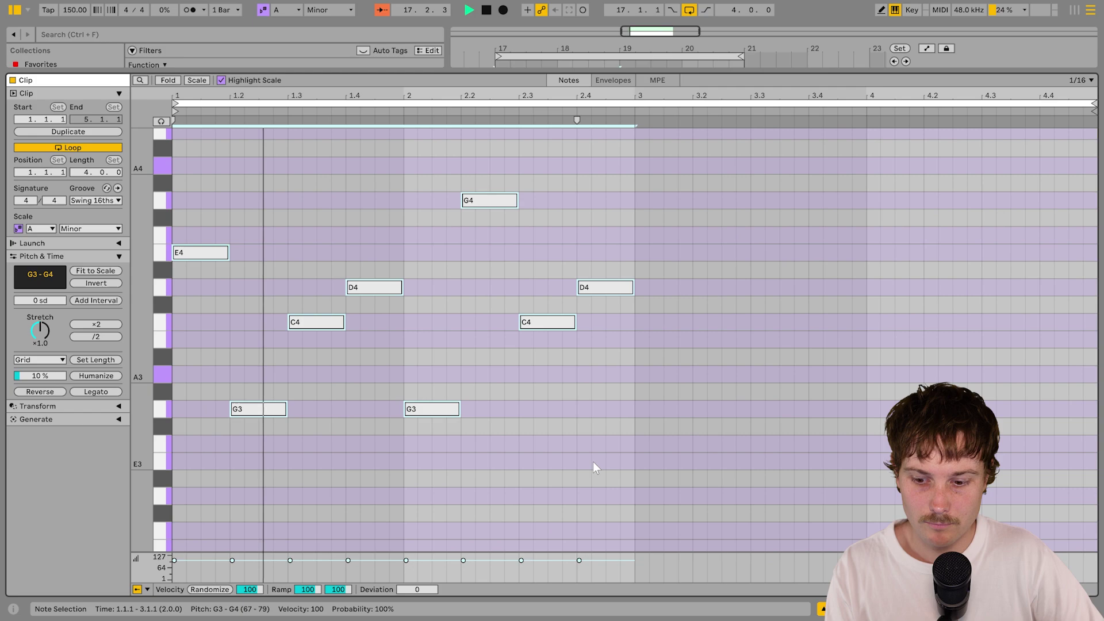
pyautogui.hotkey('ctrl', 'd')
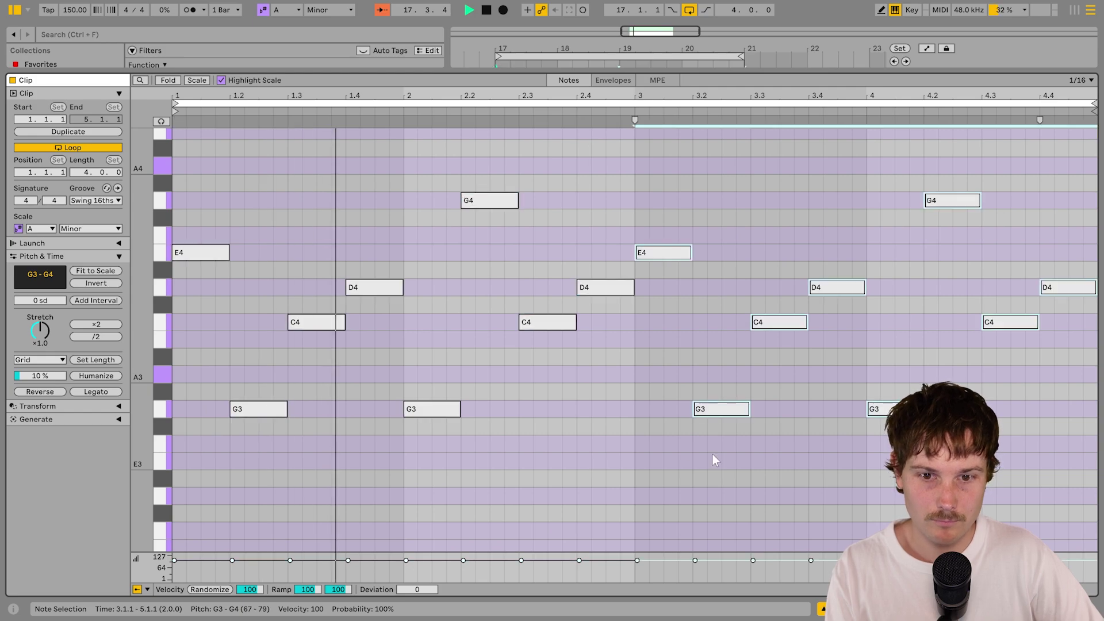
pyautogui.moveTo(607, 289); pyautogui.dragTo(657, 291)
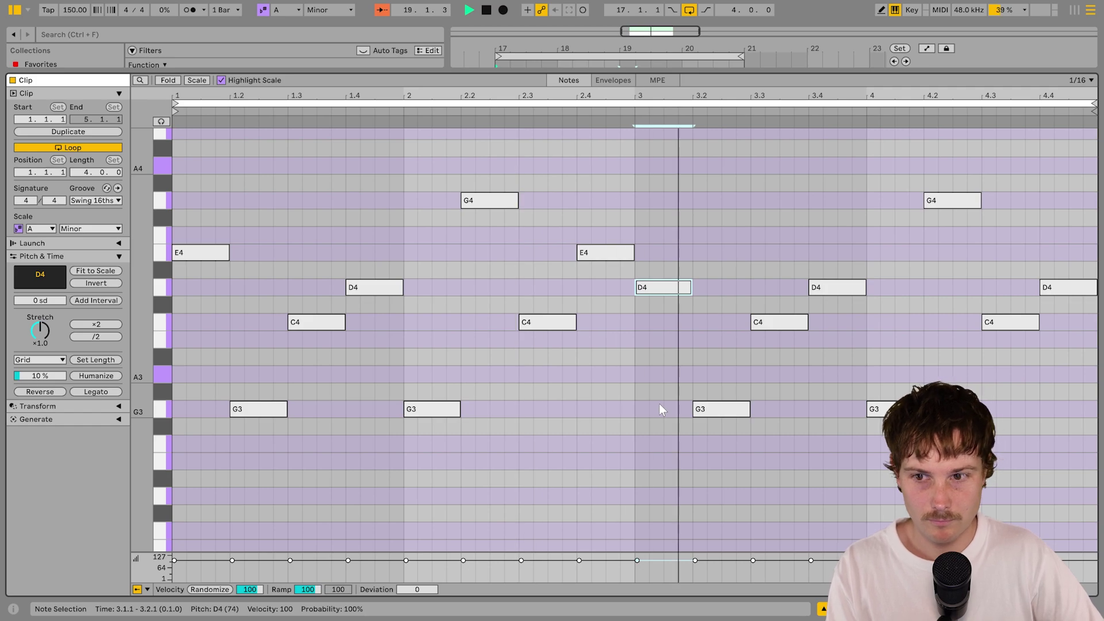
pyautogui.click(636, 406)
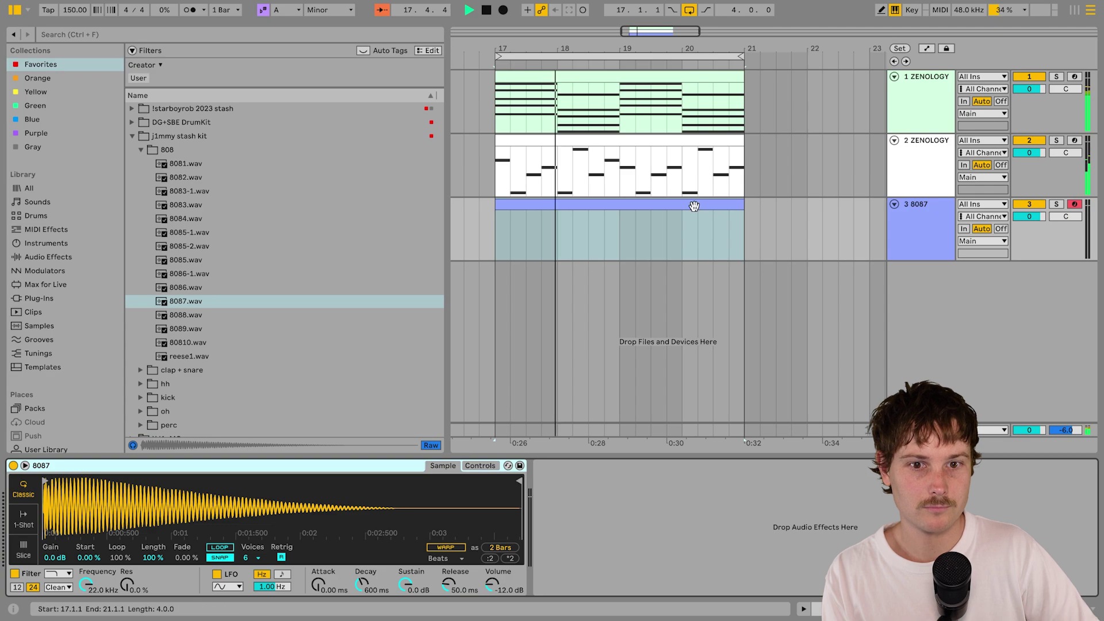
# Open the empty 8087 bass clip together with the chord clip and draw F3 bass notes under the first chord.
pyautogui.doubleClick(694, 206)
pyautogui.hotkey('ctrl', 'alt', 'e')
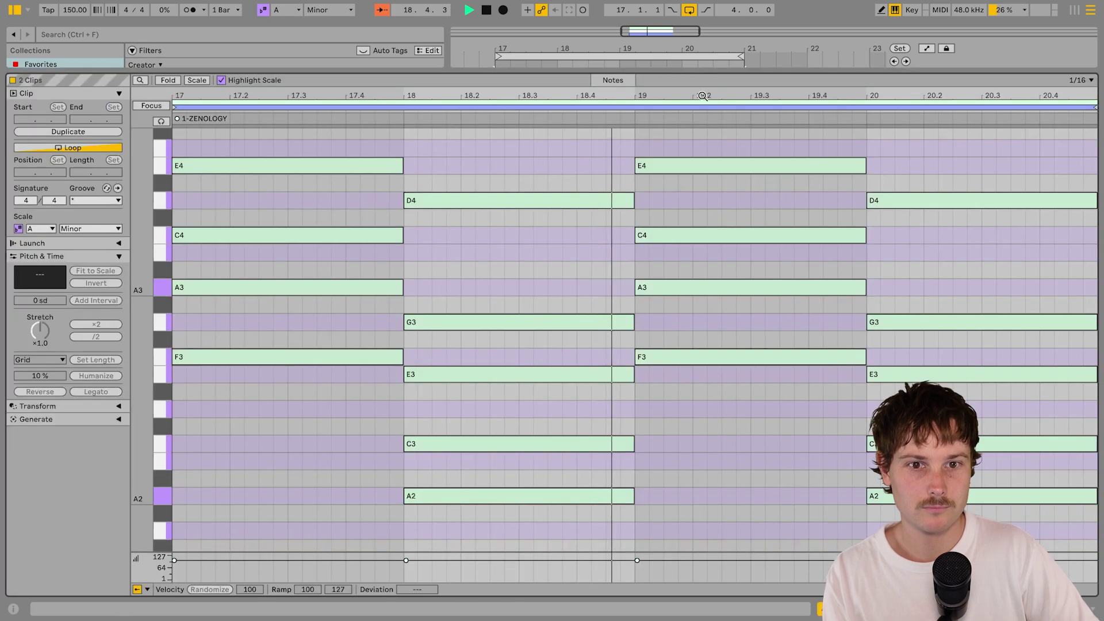
pyautogui.press('k')
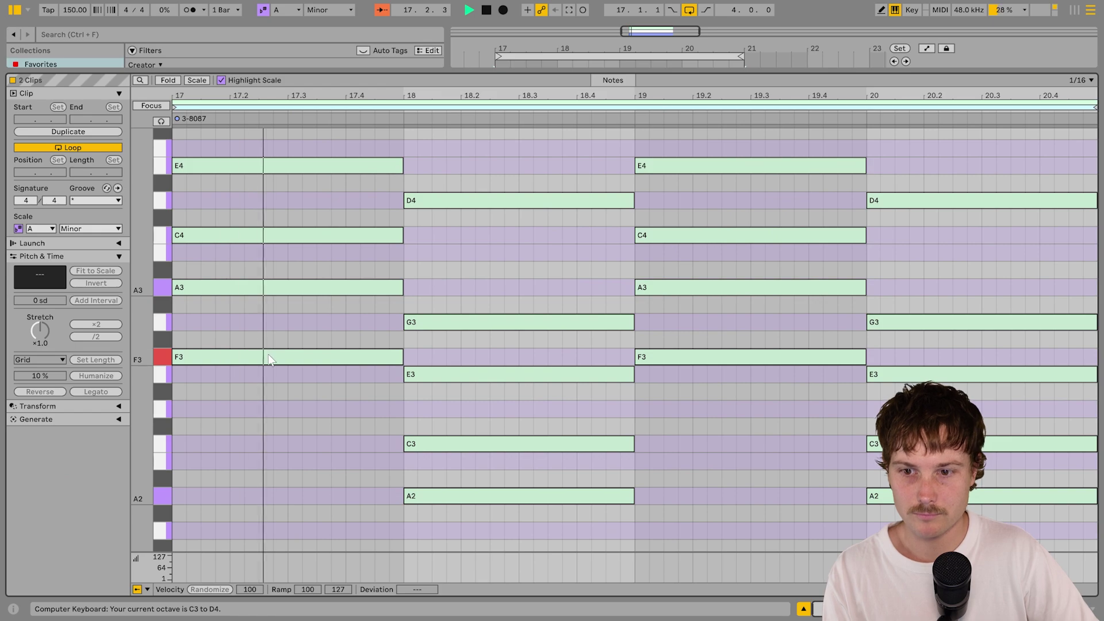
pyautogui.press('b')
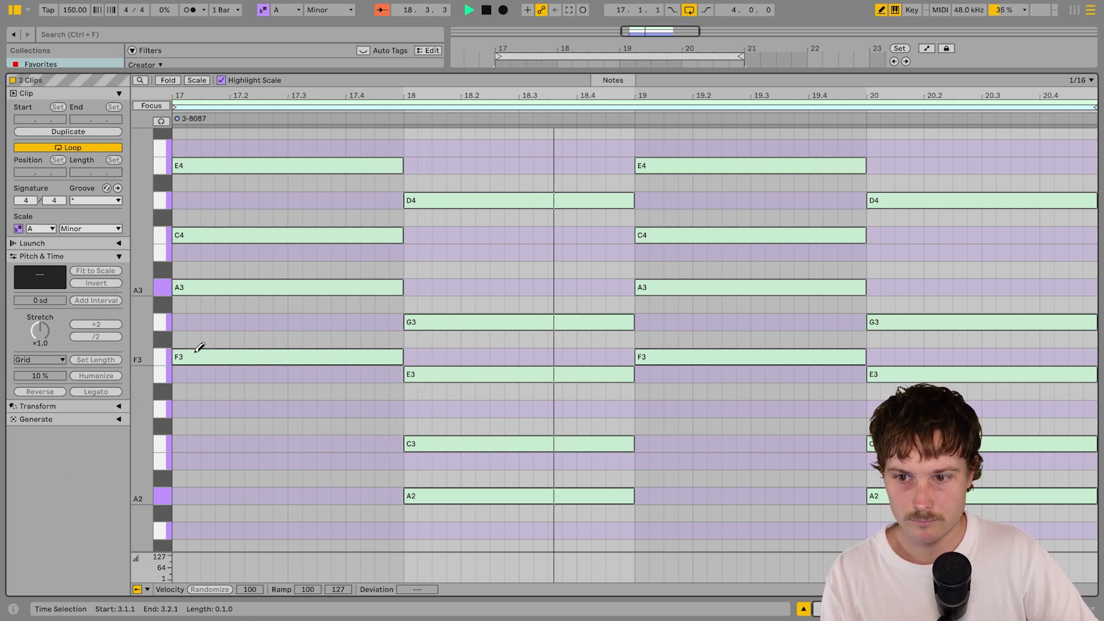
pyautogui.click(179, 357)
pyautogui.click(265, 357)
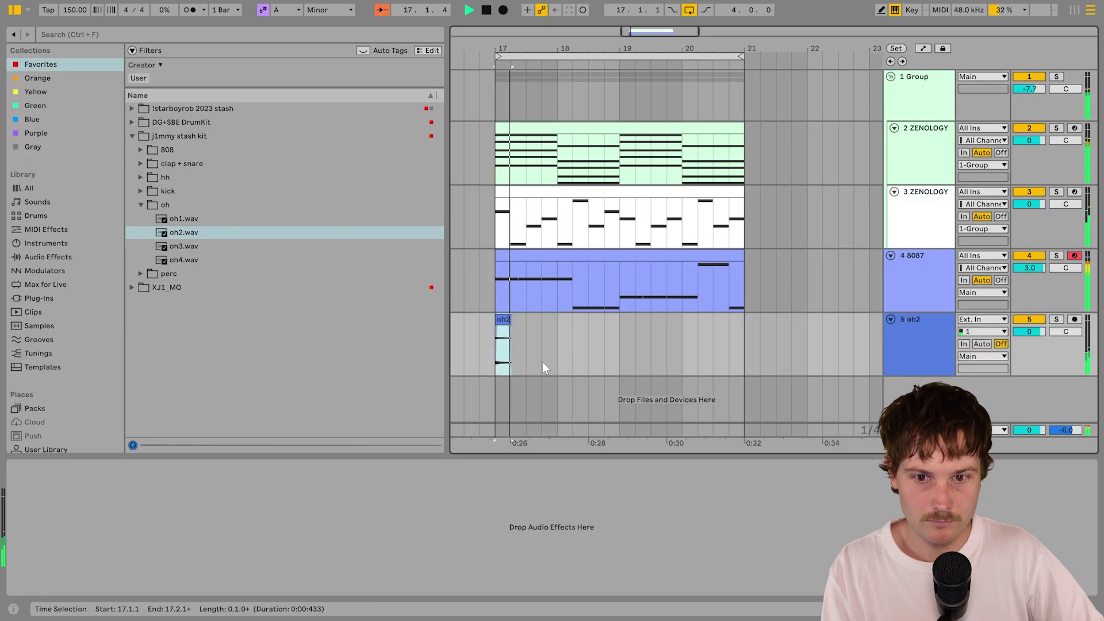
# Repeat the oh2 open-hat hit every two beats across the four-bar section.
pyautogui.keyDown('shift'); pyautogui.click(530, 354); pyautogui.keyUp('shift')
pyautogui.hotkey('ctrl', 'd')
pyautogui.hotkey('ctrl', 'd')
pyautogui.hotkey('ctrl', 'd')
pyautogui.hotkey('ctrl', 'd')
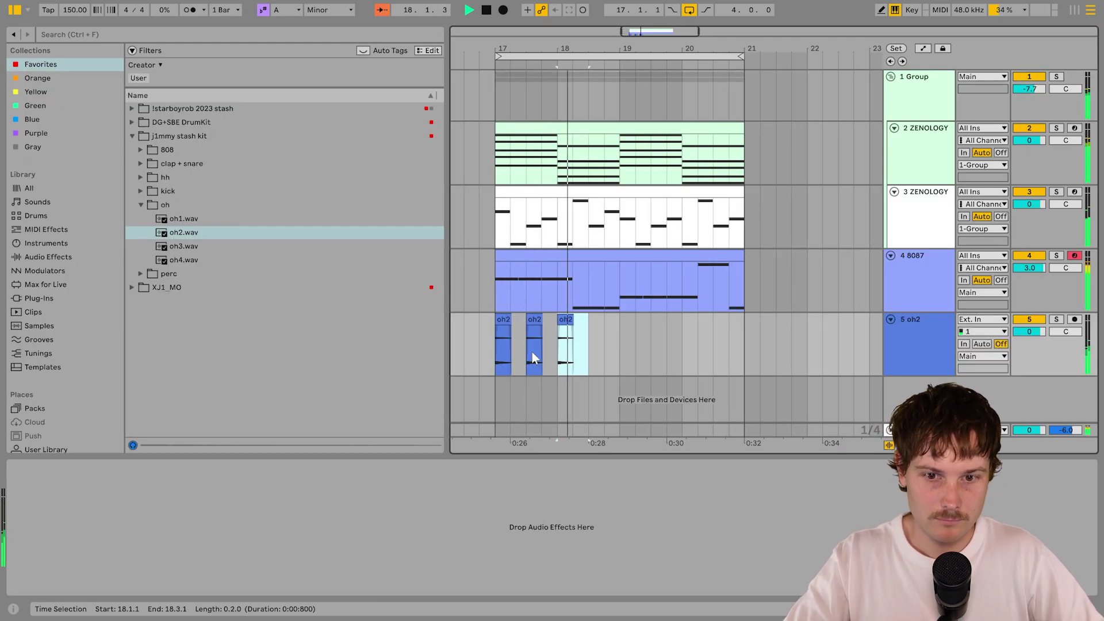
pyautogui.hotkey('ctrl', 'd')
pyautogui.hotkey('ctrl', 'd')
pyautogui.hotkey('ctrl', 'd')
pyautogui.hotkey('ctrl', 'd')
# Select the Main track and set the clip level of its StandardCLIP effect to about -3.40 dB.
pyautogui.press('Tab')
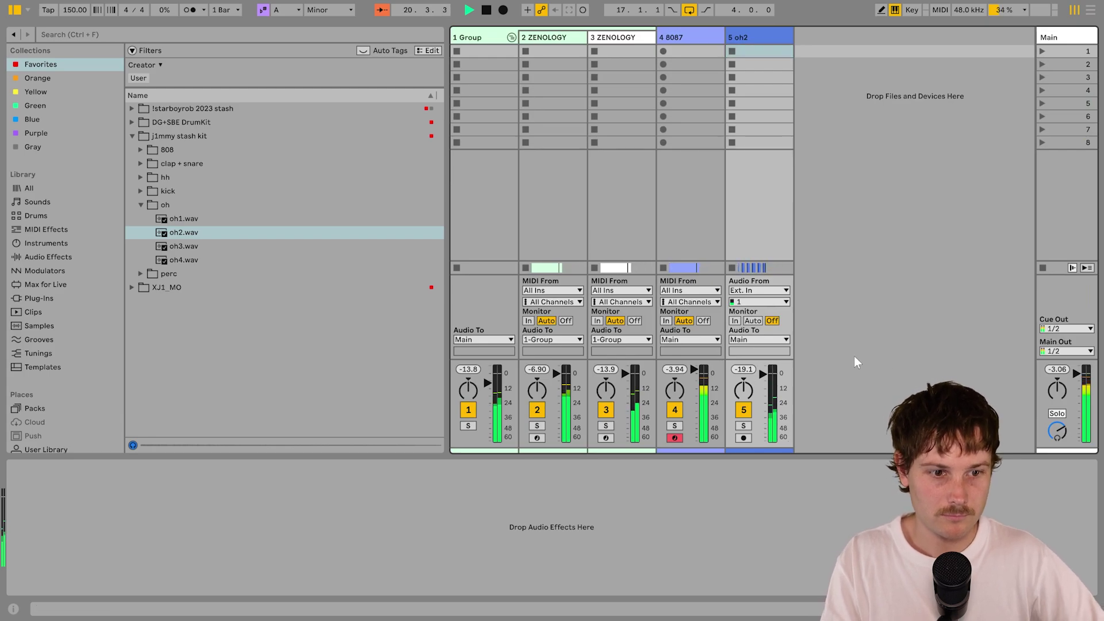
pyautogui.click(1046, 192)
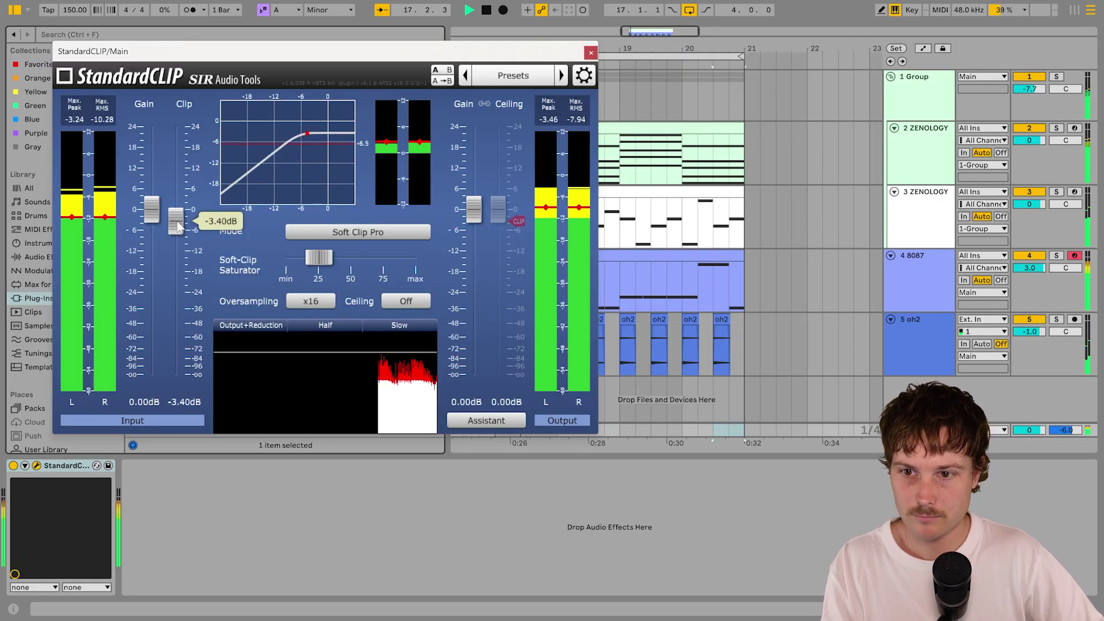
pyautogui.moveTo(177, 229); pyautogui.dragTo(176, 229)
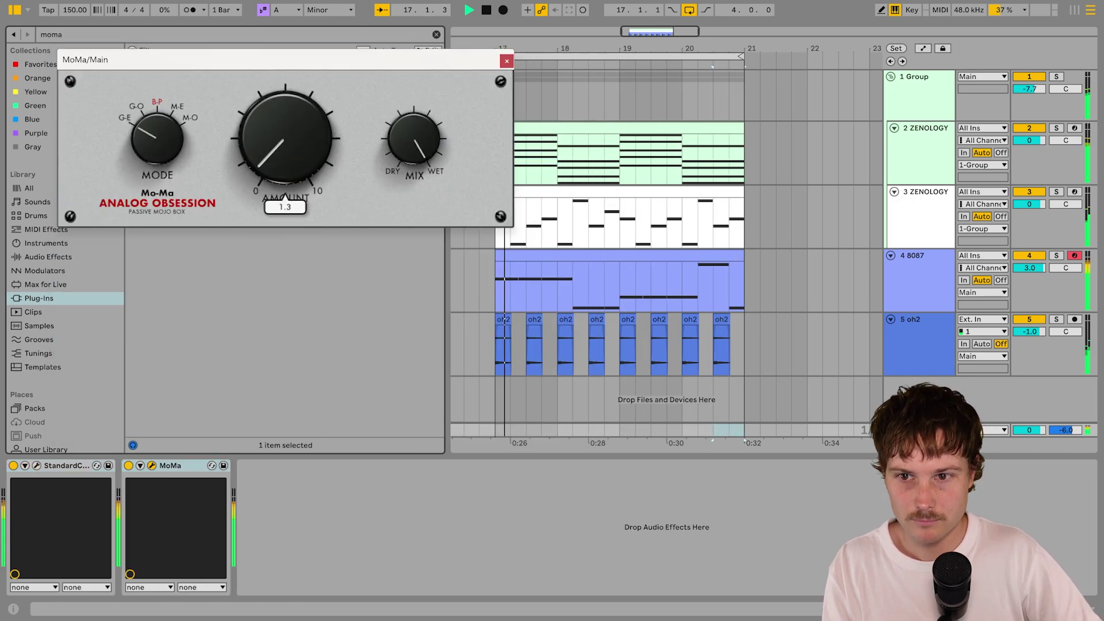
# Set the amount of the MoMa effect on the Main track to about 1.9 and adjust its dry/wet mix.
pyautogui.moveTo(284, 138); pyautogui.dragTo(284, 140)
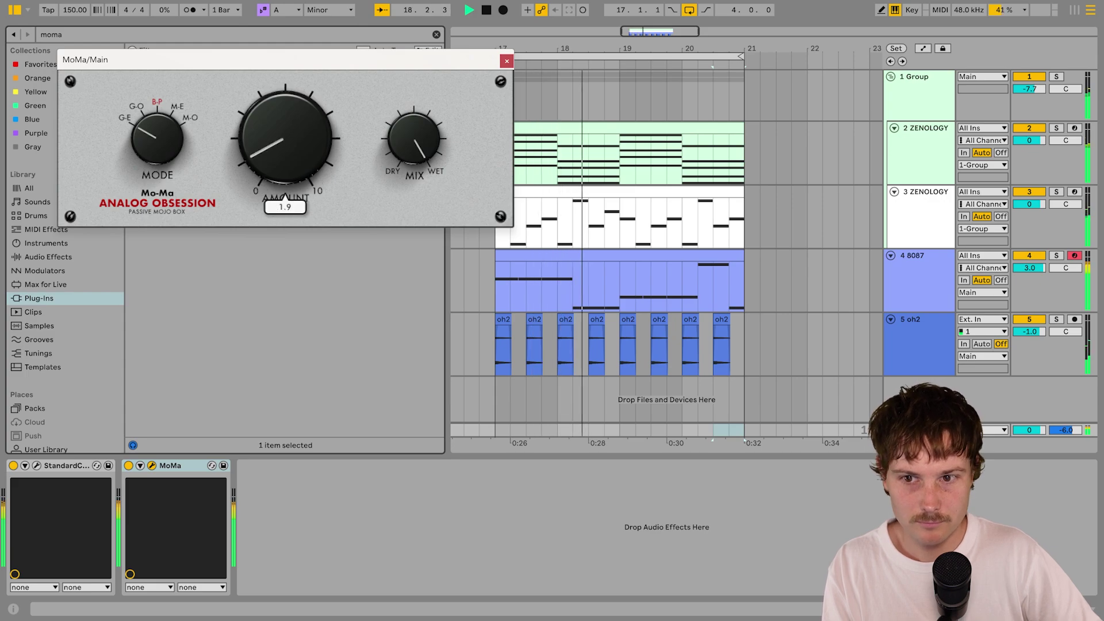
pyautogui.moveTo(414, 138); pyautogui.dragTo(414, 128)
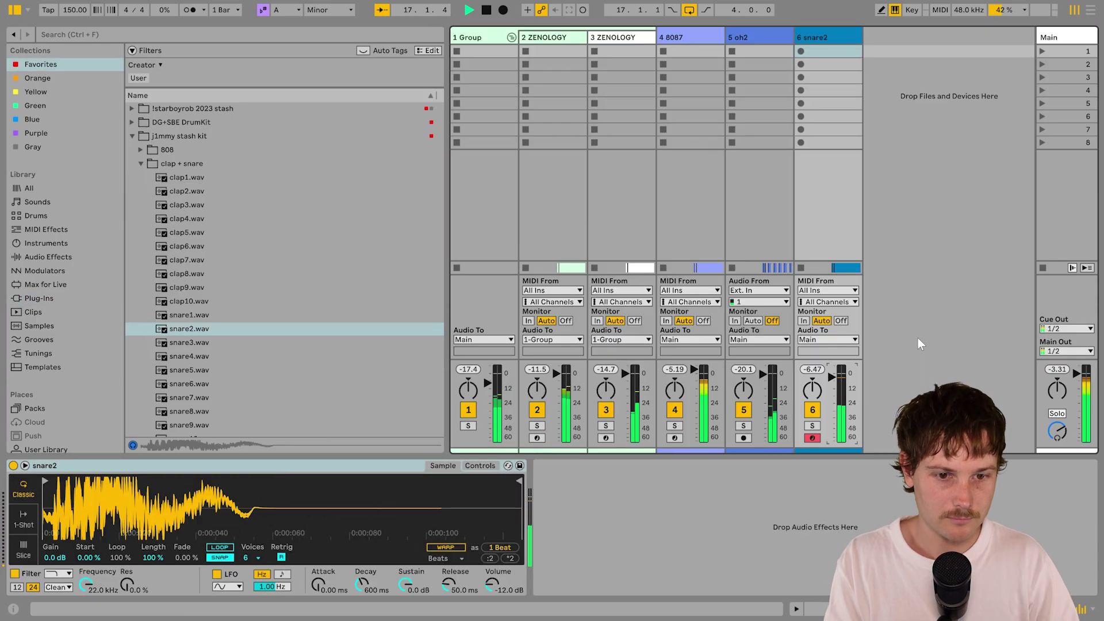
# Reset the peak level reading of the snare2 track in the mixer and return to the arrangement.
pyautogui.click(813, 369)
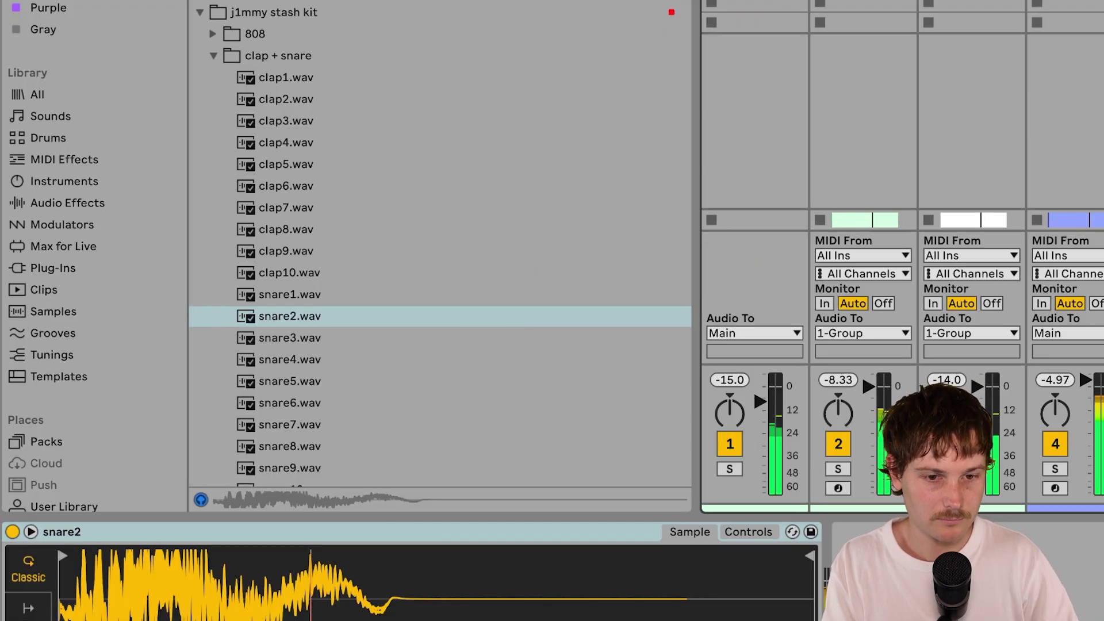
pyautogui.press('Tab')
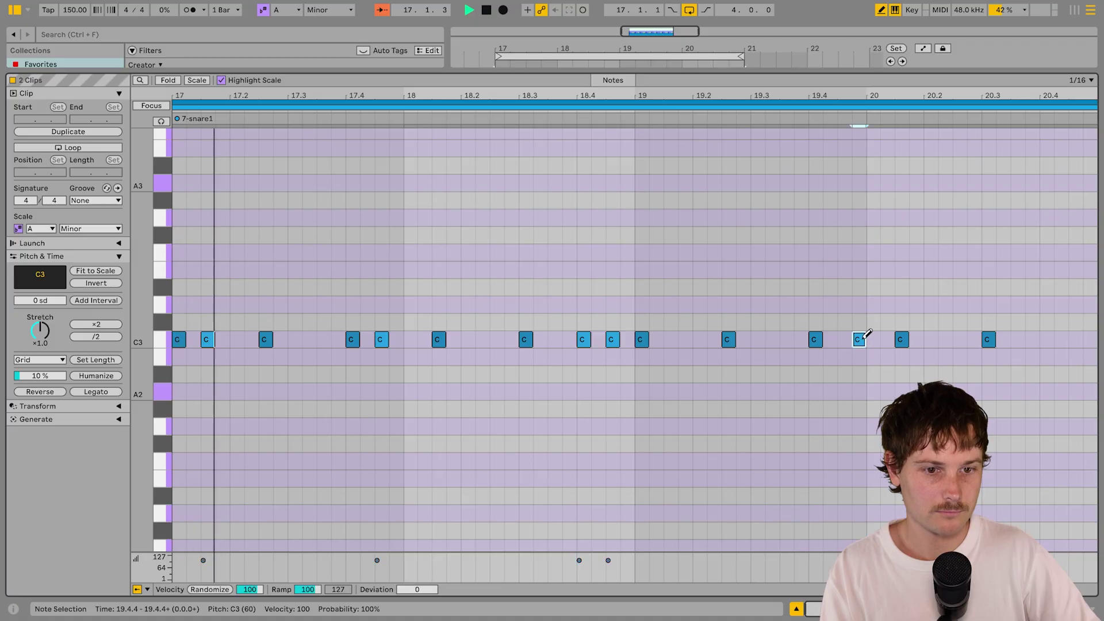
# Move the snare1 hit at 19.4.4 to 19.4.3 and draw three consecutive sixteenth hits from 20.4.
pyautogui.moveTo(860, 339); pyautogui.dragTo(844, 339)
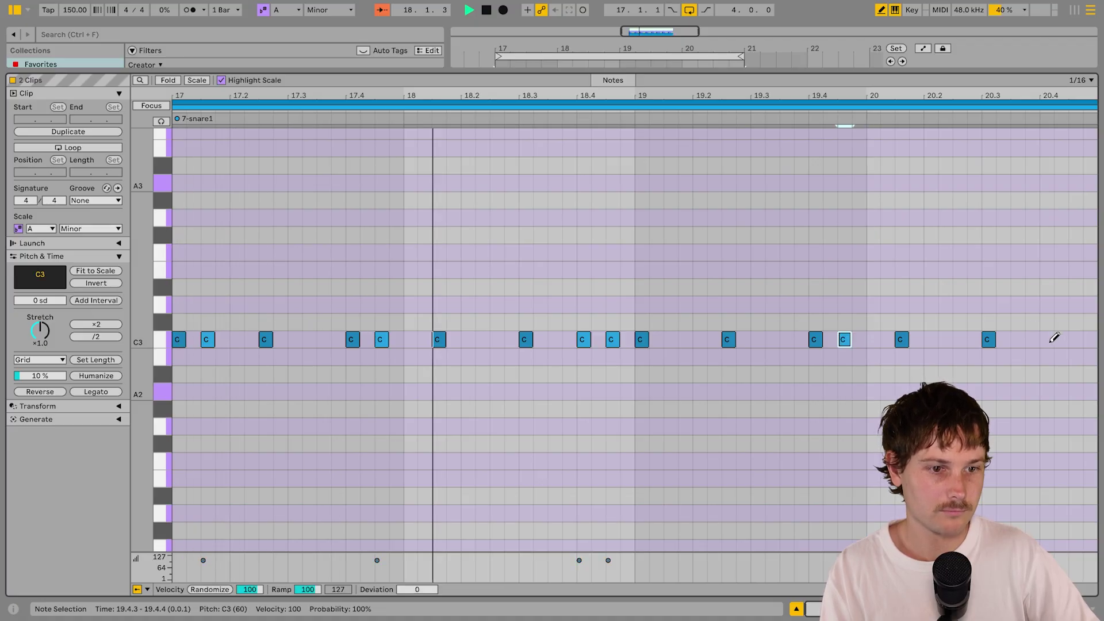
pyautogui.moveTo(1044, 339); pyautogui.dragTo(1076, 339)
pyautogui.click(96, 336)
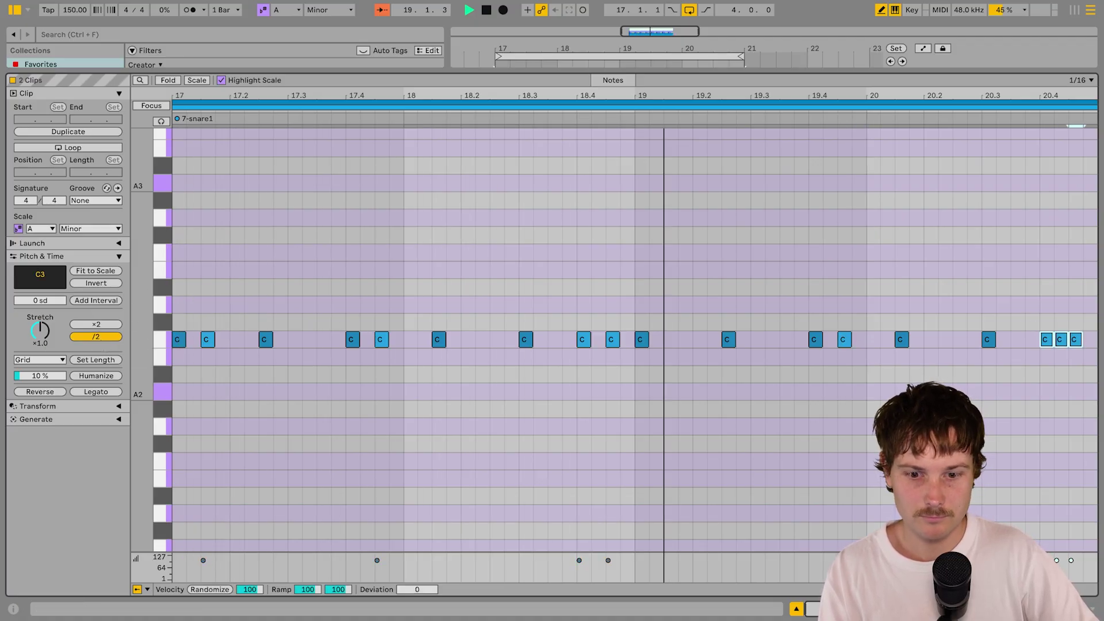
pyautogui.click(353, 587)
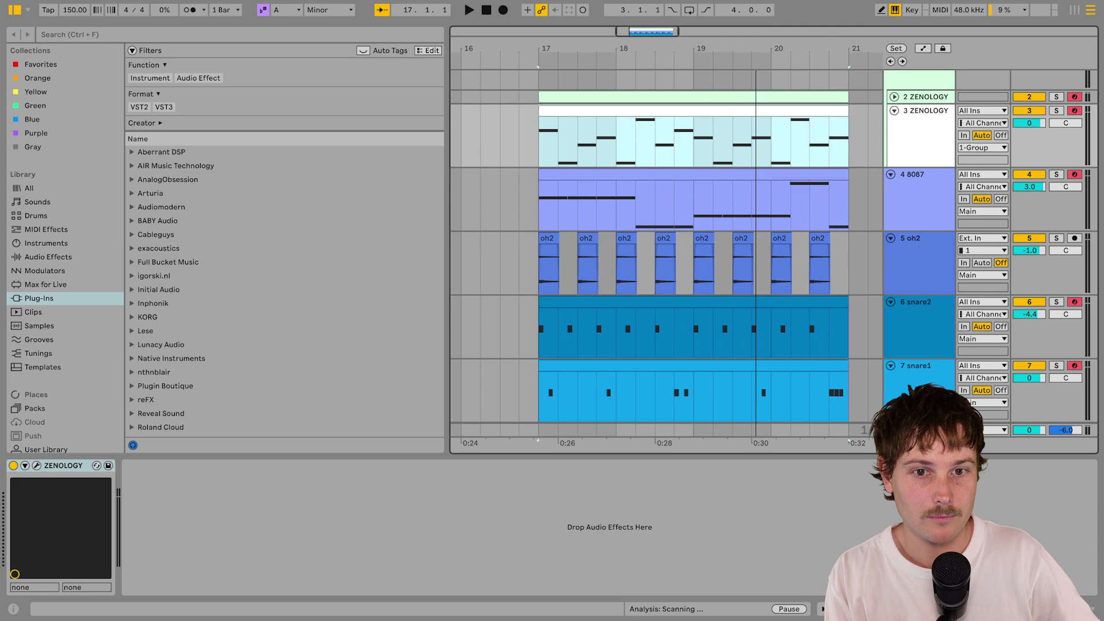
# Loop the four-bar section from bar 17 to 21 and play it with the browser hidden.
pyautogui.hotkey('ctrl', 'a')
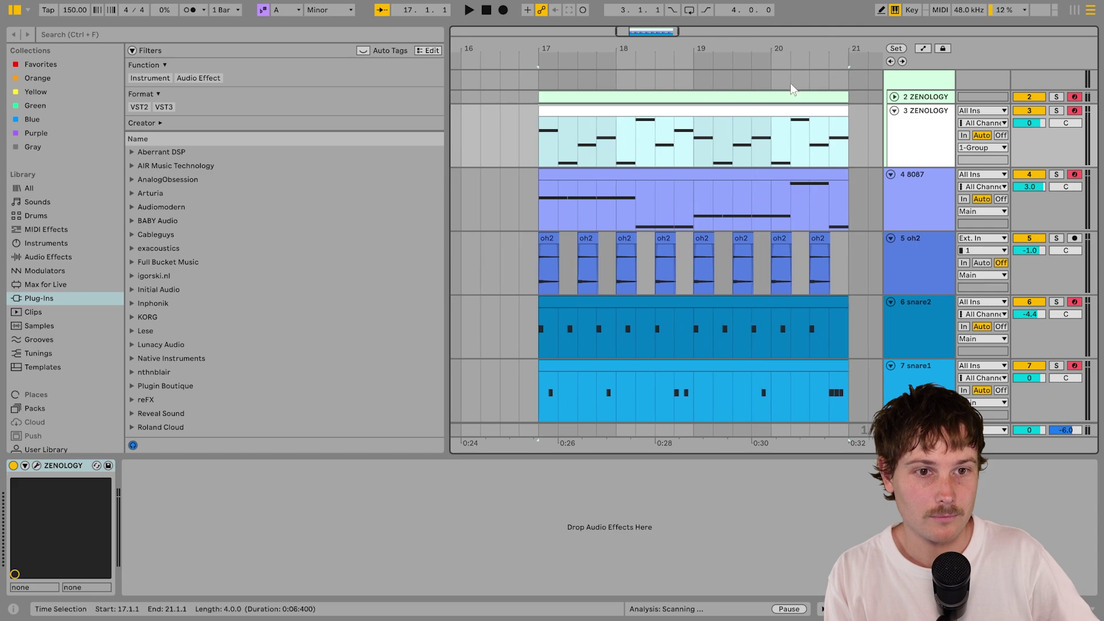
pyautogui.hotkey('ctrl', 'l')
pyautogui.hotkey('ctrl', 'alt', 'b')
pyautogui.press('space')
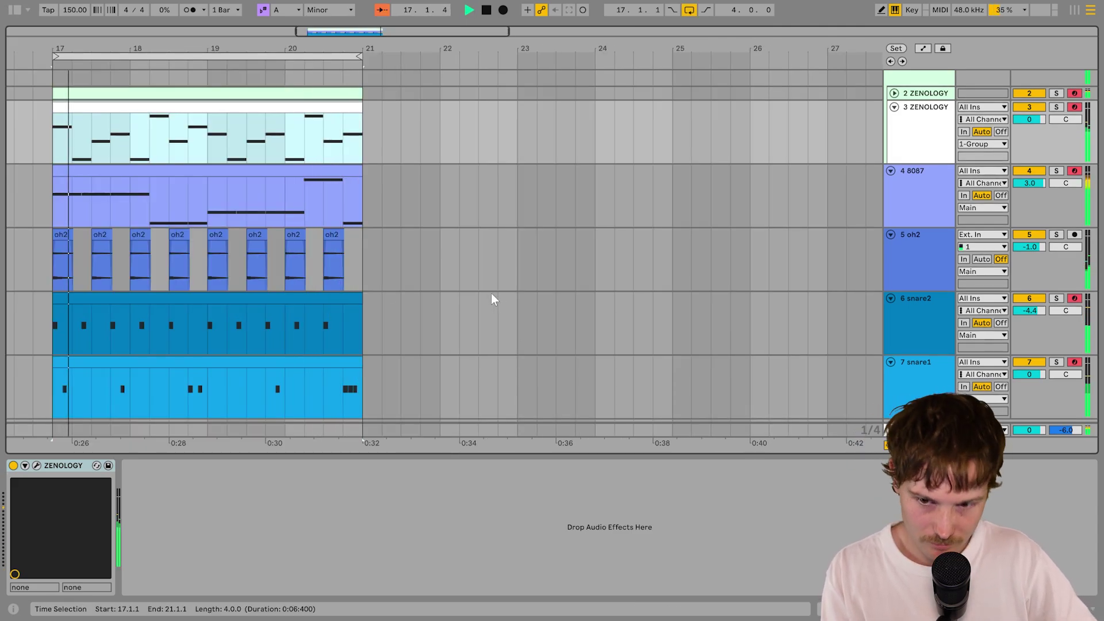
pyautogui.hscroll(-5, 755, 334)
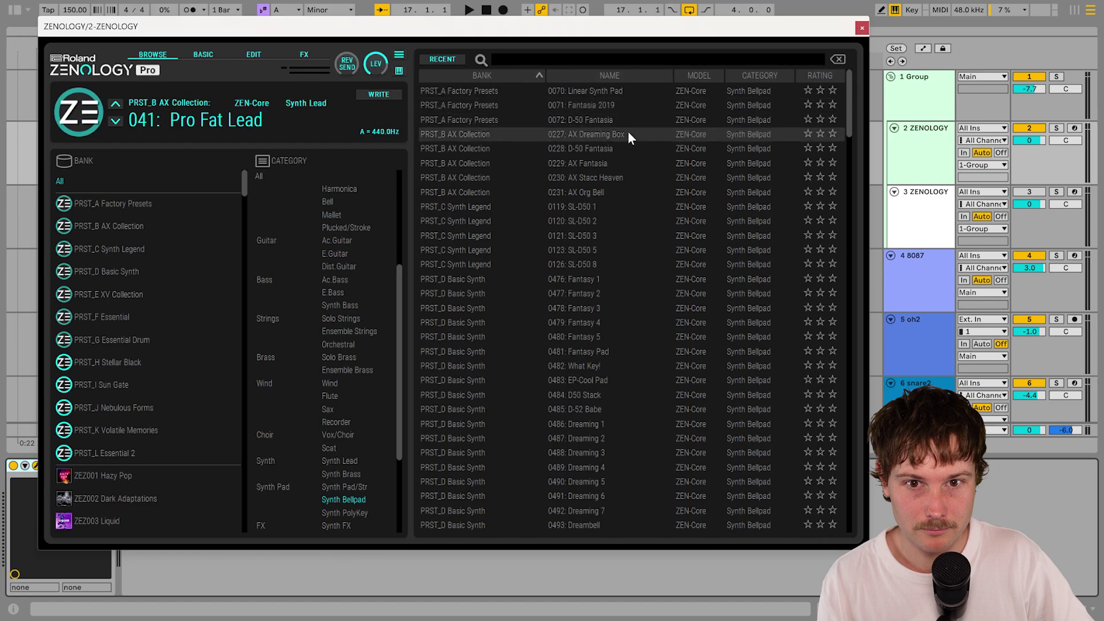
# Compare the Synth Bellpad presets AX Dreaming Box and Linear Synth Pad during playback and load AX Dreaming Box on the 2 ZENOLOGY track.
pyautogui.click(629, 134)
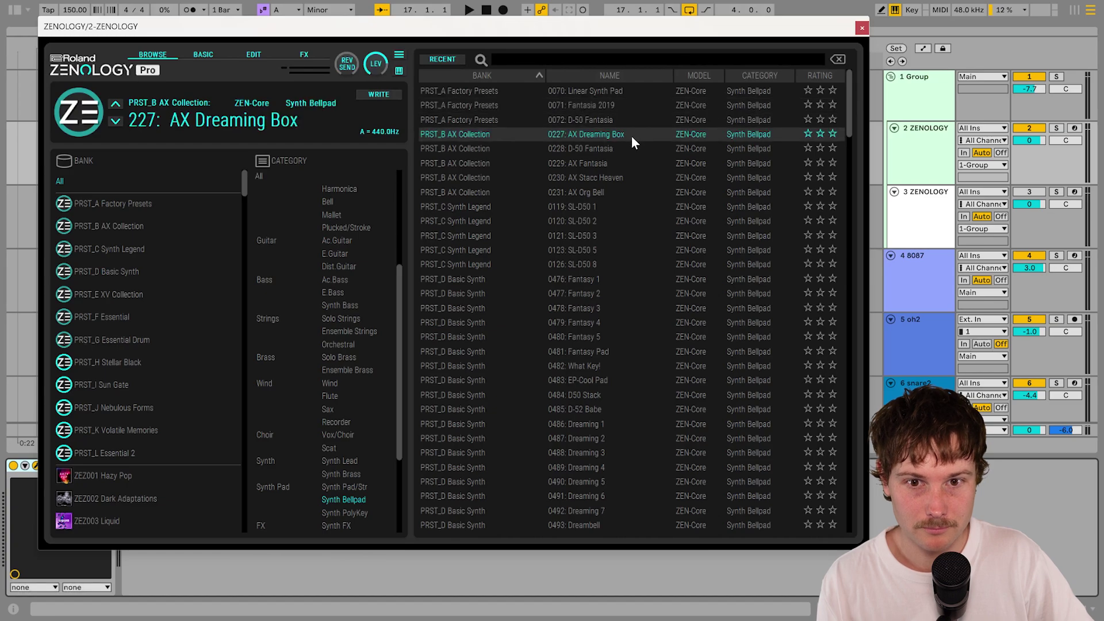
pyautogui.press('space')
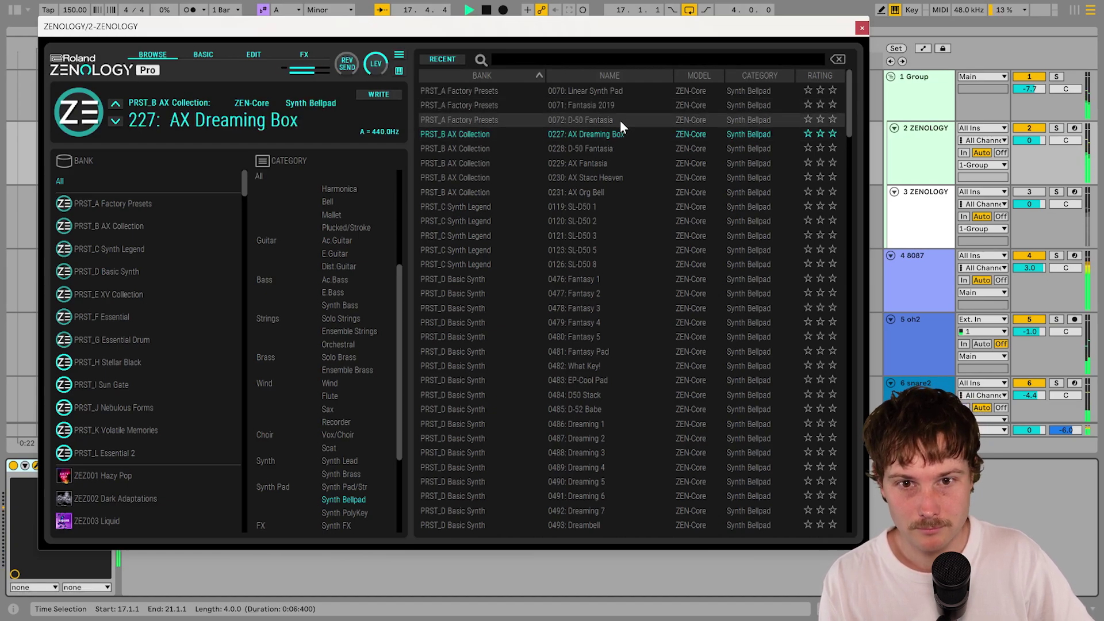
pyautogui.click(630, 91)
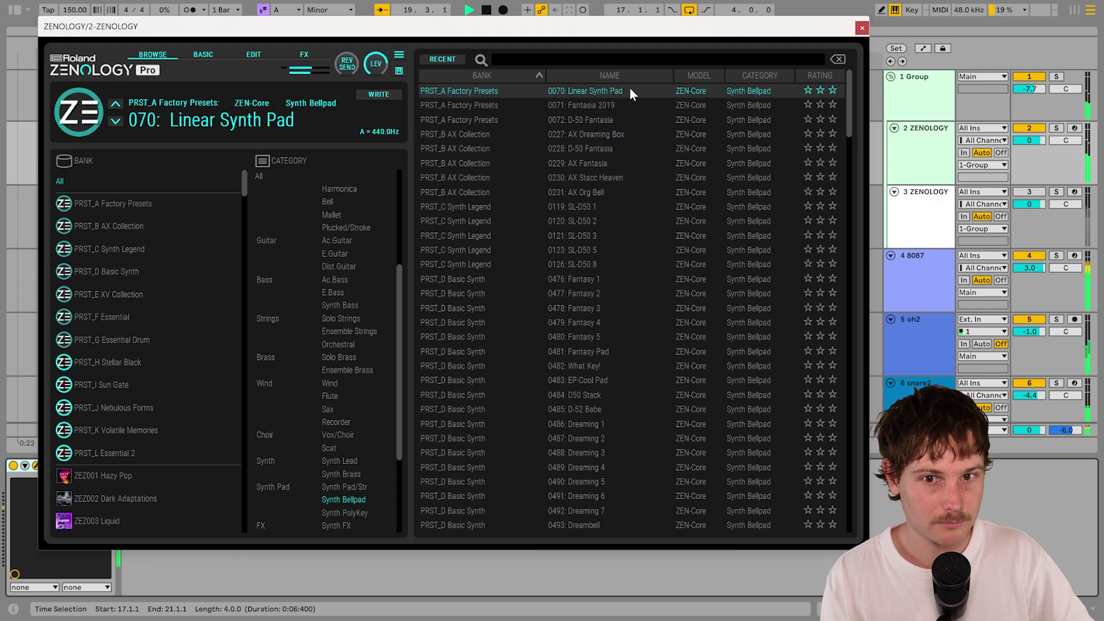
pyautogui.click(631, 134)
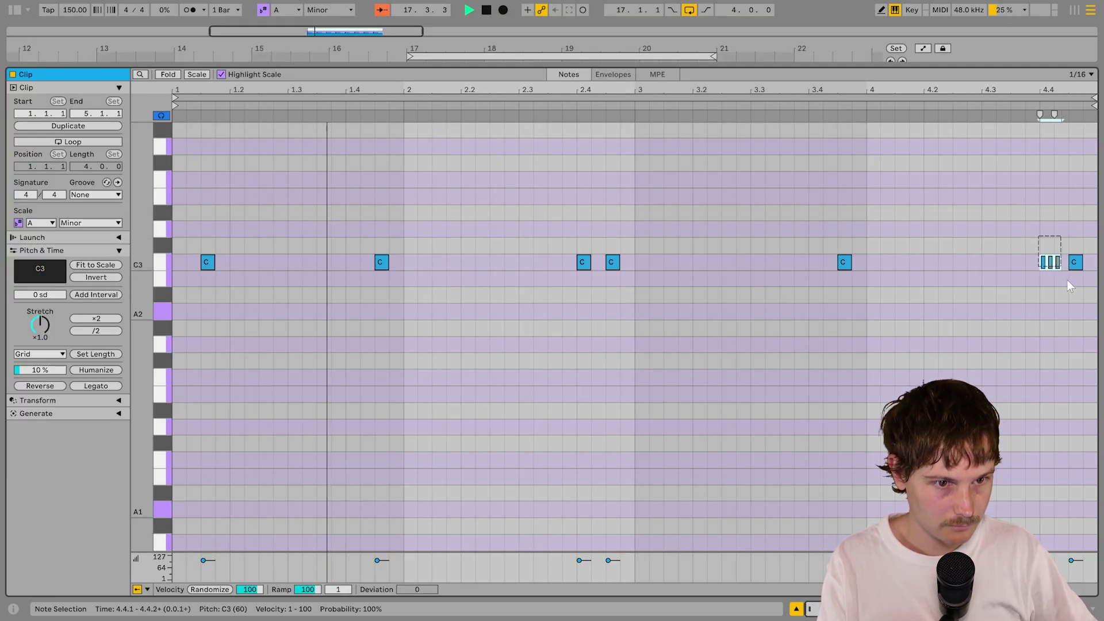
# Select the fast group of snare1 hits at 4.4.1 and halve their length and spacing.
pyautogui.moveTo(1067, 280); pyautogui.dragTo(1065, 283)
pyautogui.click(95, 331)
pyautogui.click(1090, 433)
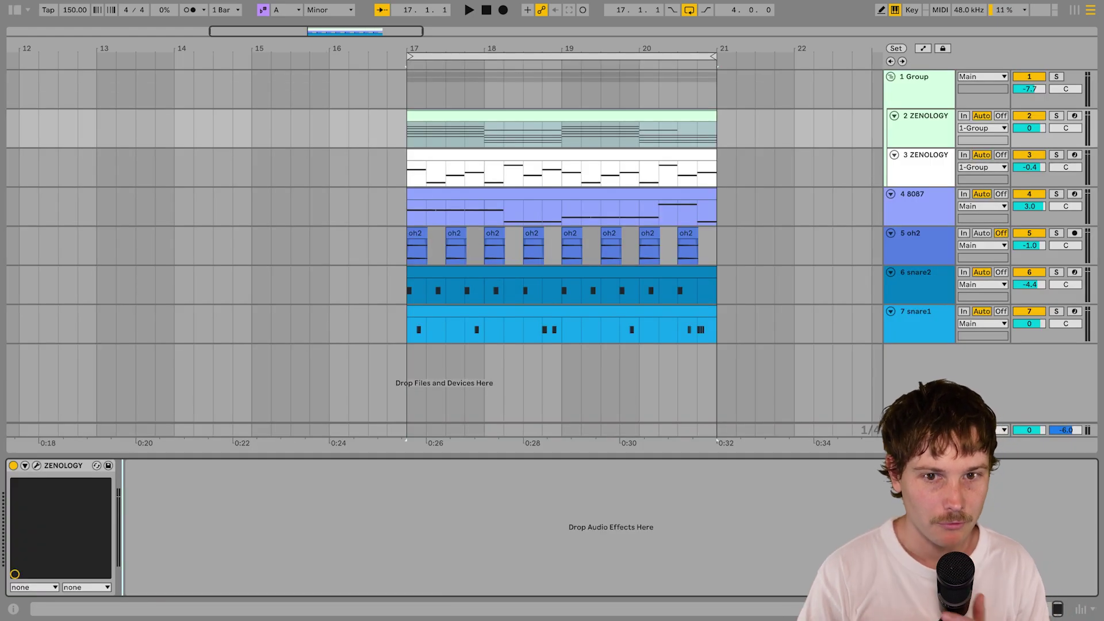
# Place the insert marker at 17.1.1 on the 2 ZENOLOGY track.
pyautogui.click(412, 144)
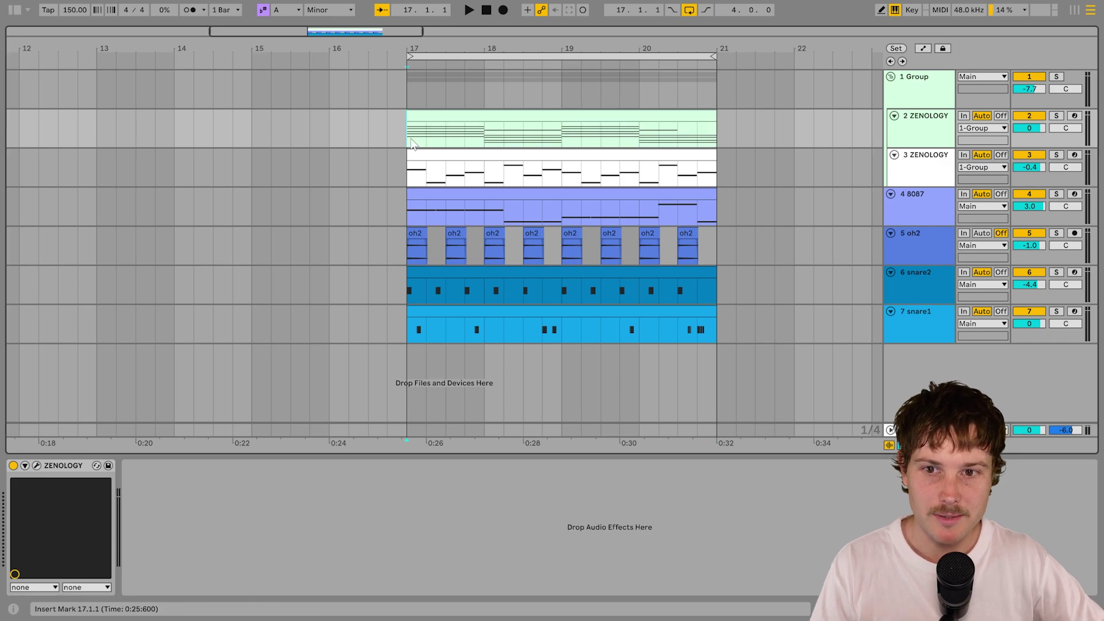
pyautogui.moveTo(554, 55); pyautogui.dragTo(476, 49)
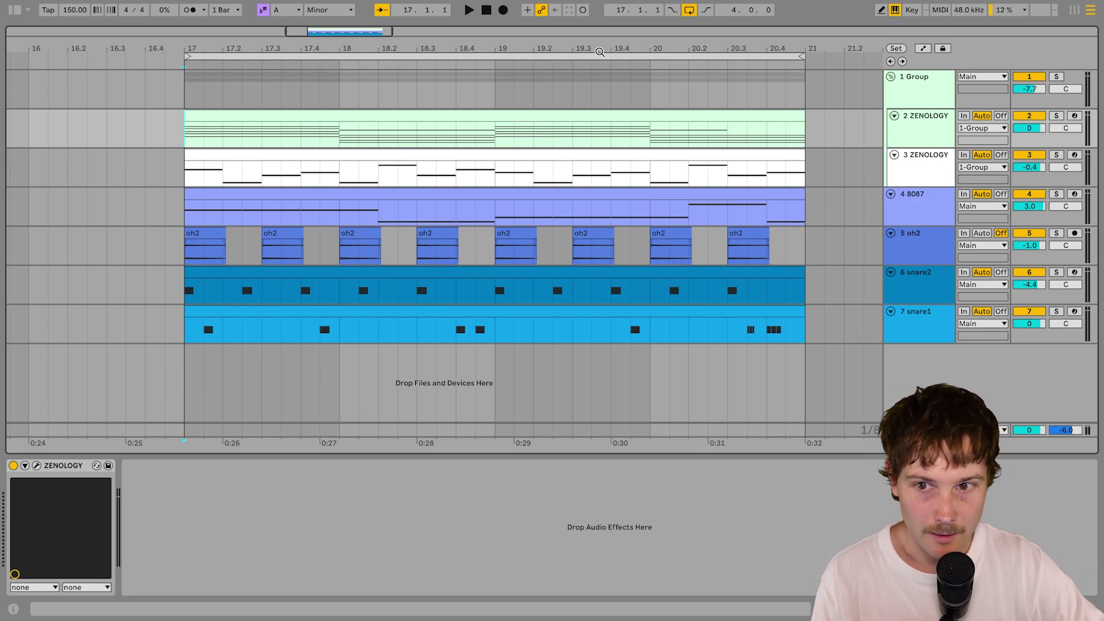
pyautogui.moveTo(437, 49); pyautogui.dragTo(437, 40)
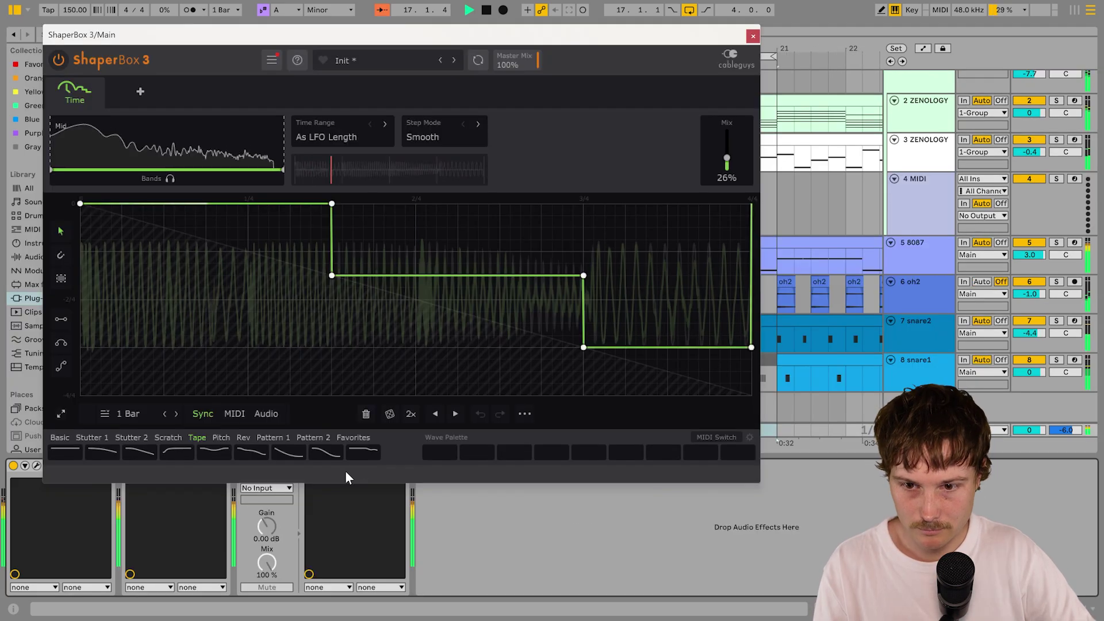
# Apply the last Tape wave preset to the Time shaper of ShaperBox 3 on the Main track.
pyautogui.click(364, 451)
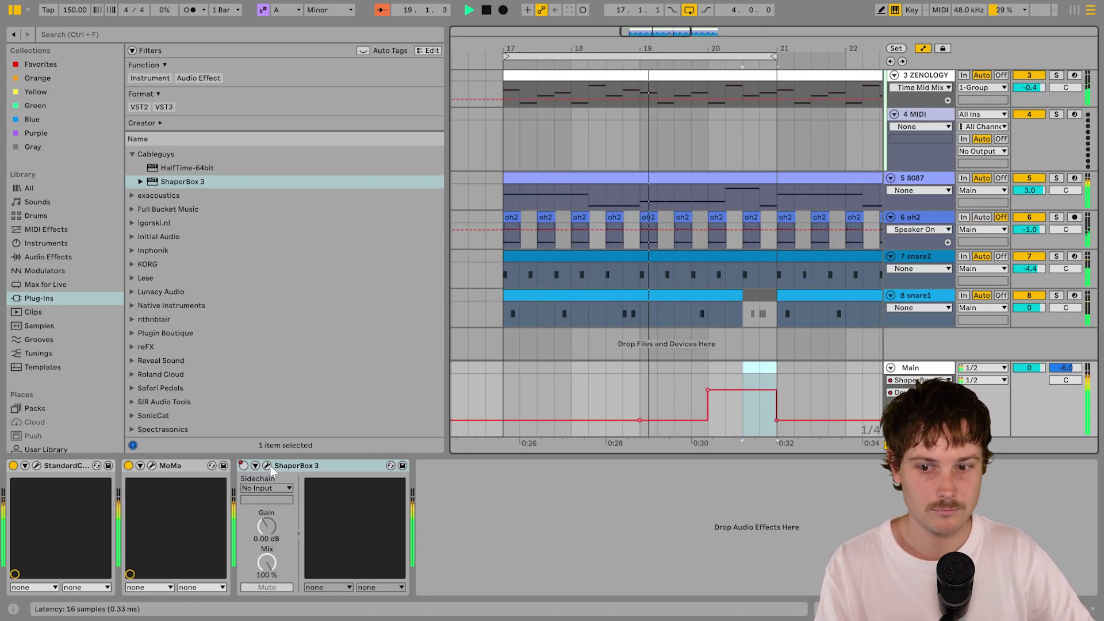
pyautogui.scroll(3, 770, 339)
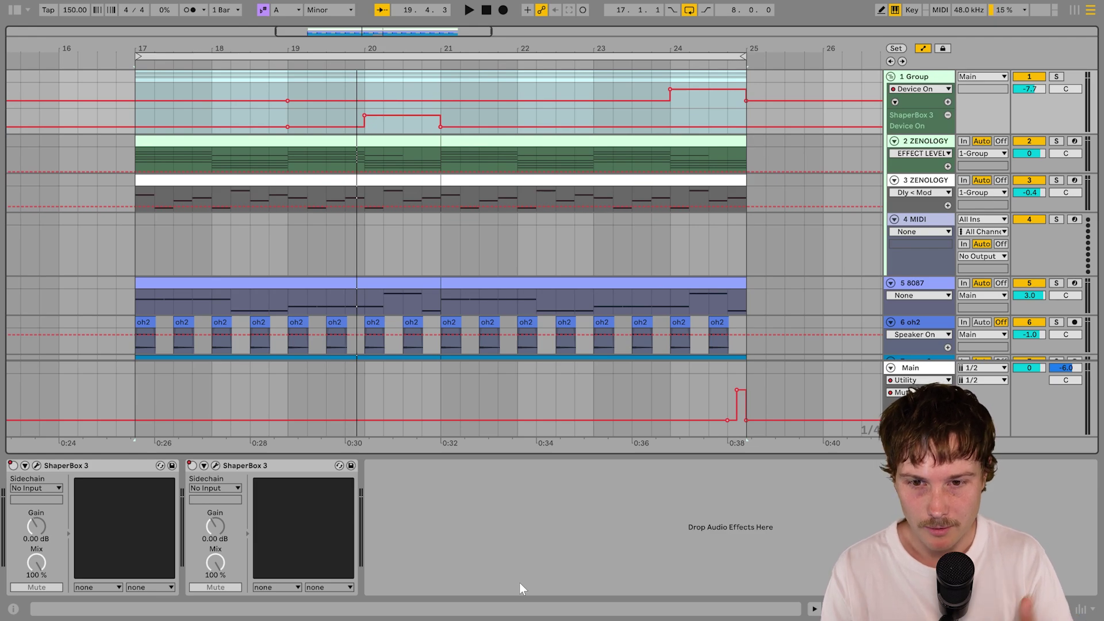
# Examine the Time curves of the two ShaperBox 3 devices on the 1 Group track.
pyautogui.click(36, 465)
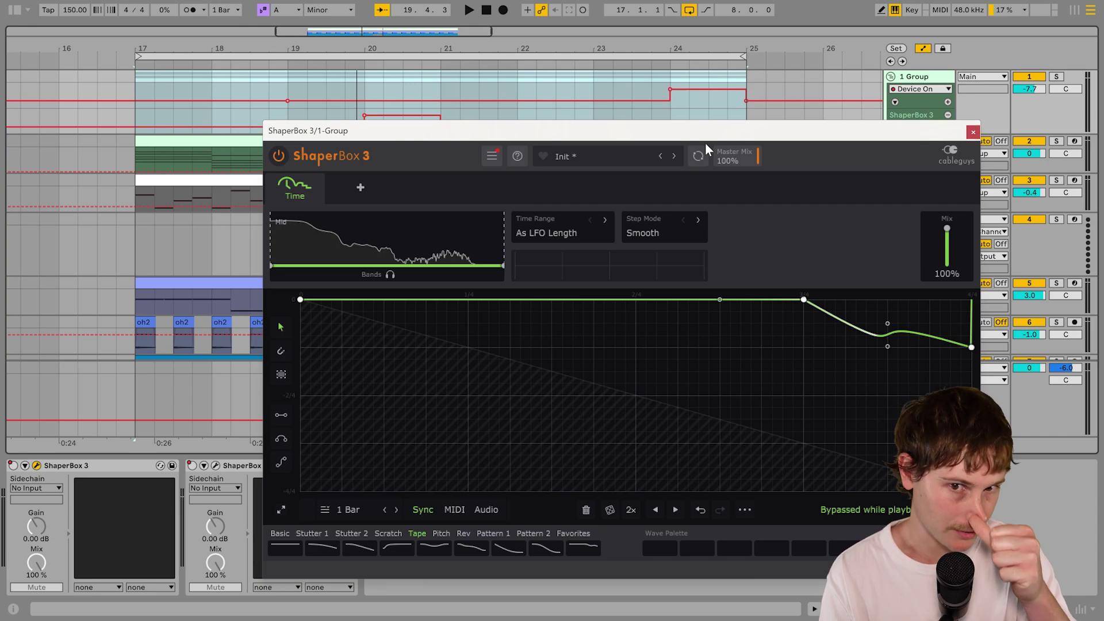
pyautogui.moveTo(357, 138); pyautogui.dragTo(385, 194)
pyautogui.click(1001, 186)
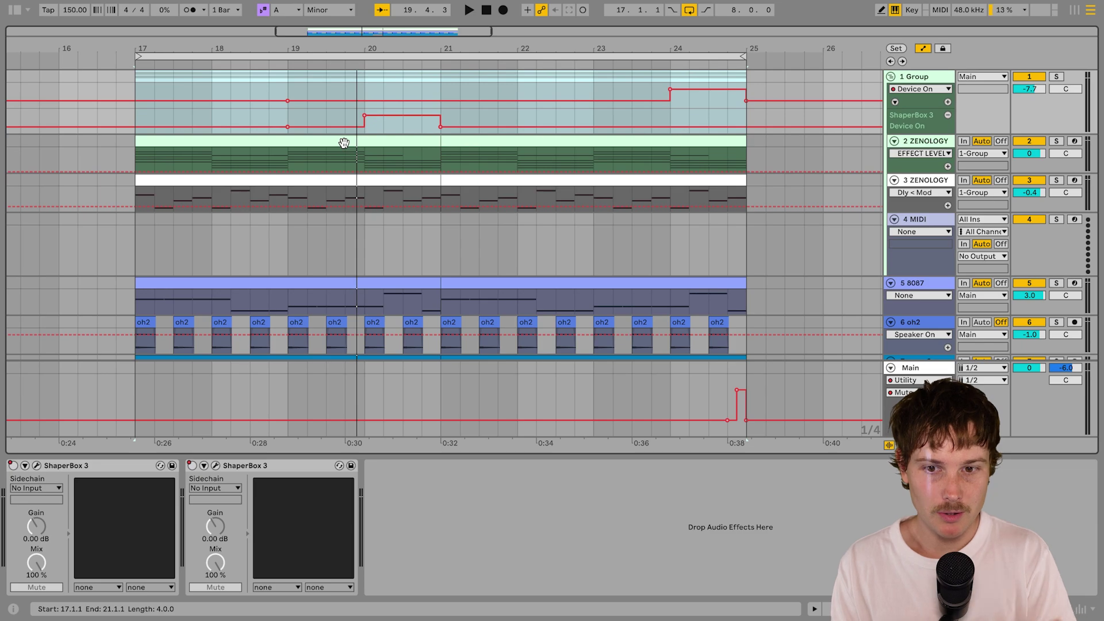
pyautogui.click(36, 466)
pyautogui.click(216, 466)
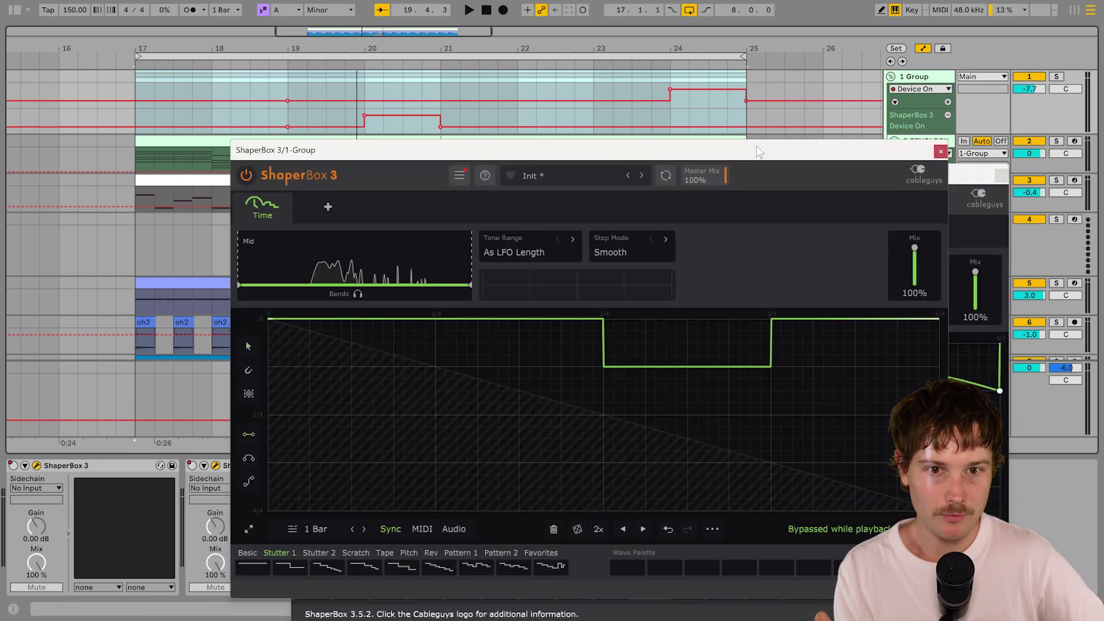
pyautogui.moveTo(756, 146); pyautogui.dragTo(634, 121)
pyautogui.moveTo(724, 120); pyautogui.dragTo(671, 106)
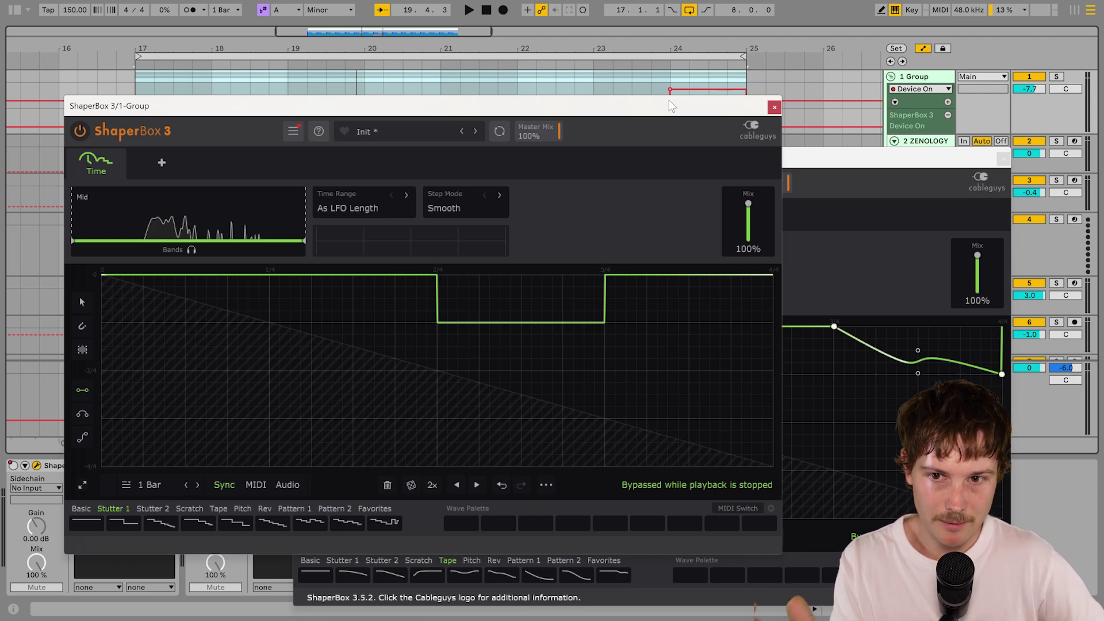
pyautogui.click(774, 107)
# Examine the Mute automation of the Utility device on the Main track at the end of bar 24.
pyautogui.click(584, 160)
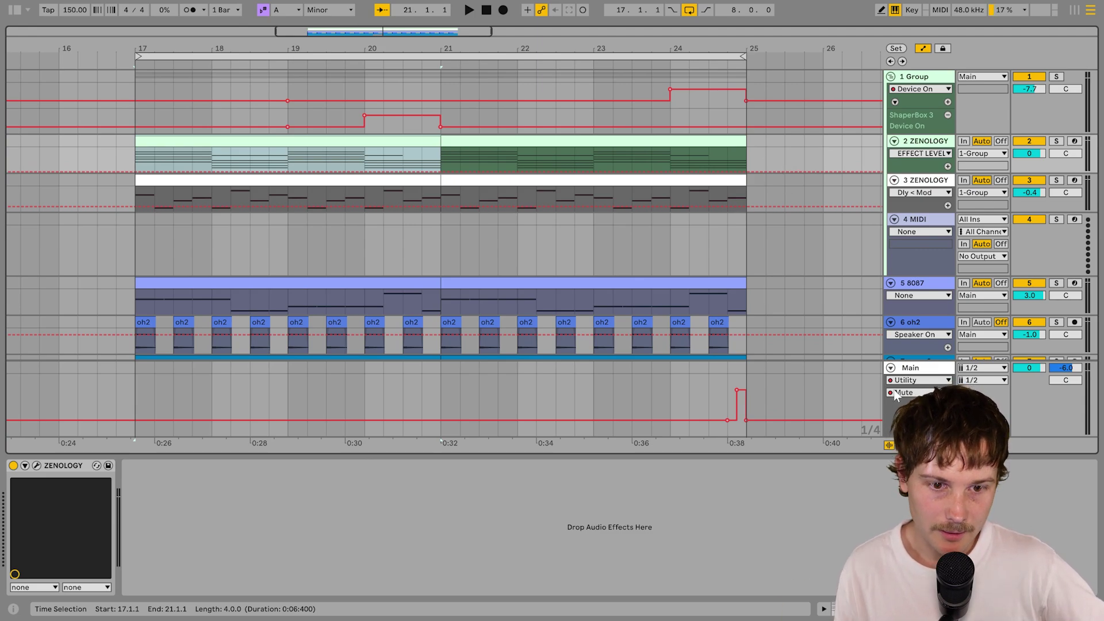
pyautogui.click(915, 369)
pyautogui.click(556, 542)
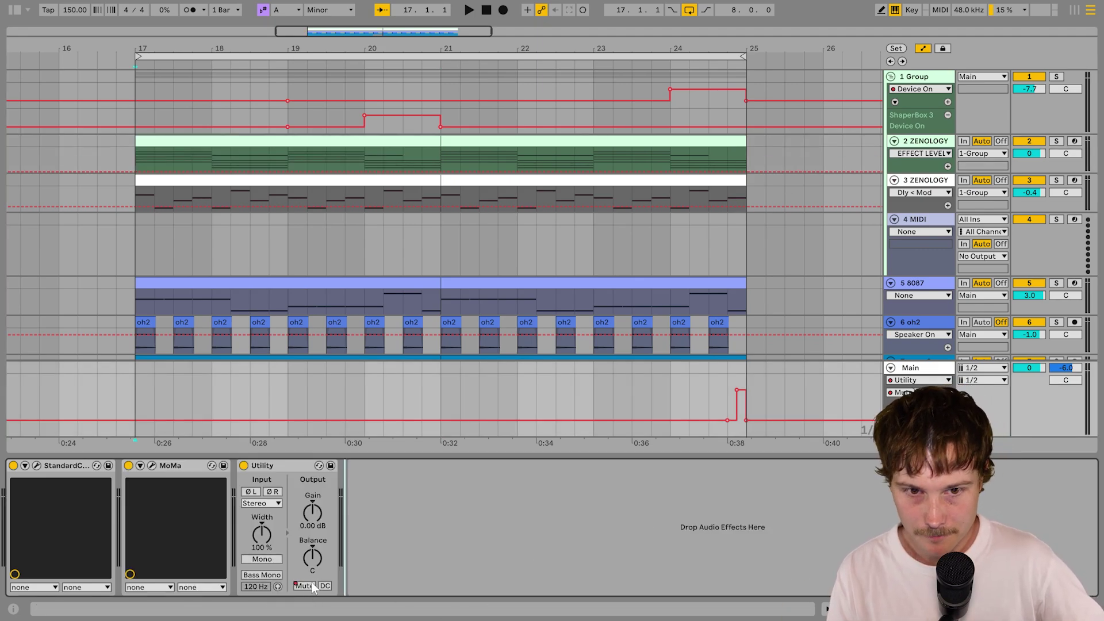
pyautogui.scroll(-2, 836, 247)
pyautogui.scroll(-2, 838, 258)
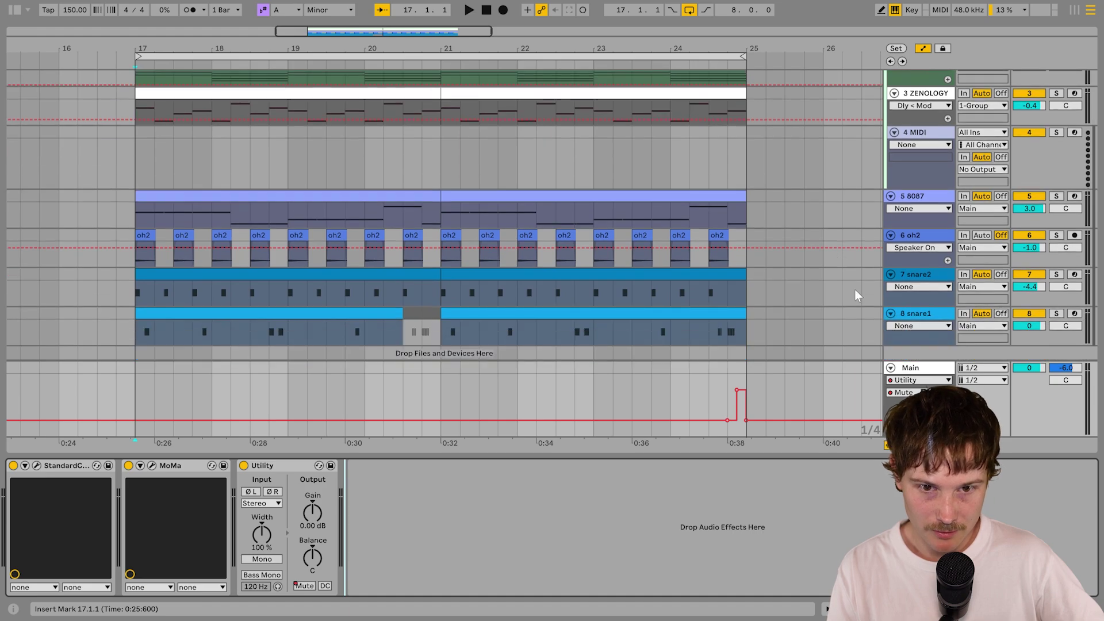
pyautogui.rightClick(302, 585)
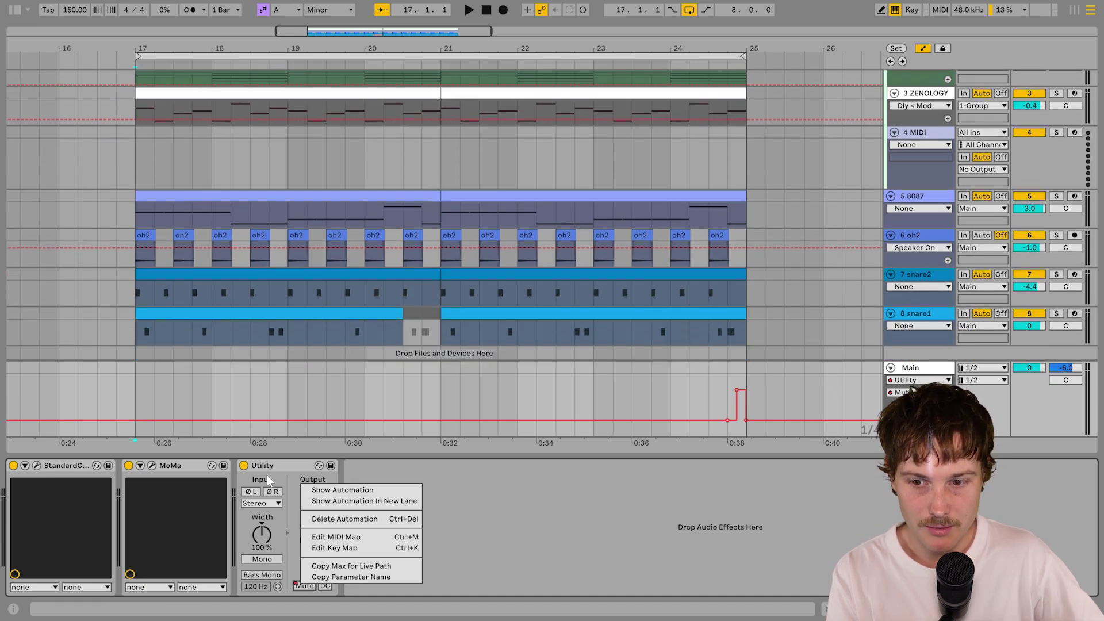
pyautogui.click(591, 482)
pyautogui.click(730, 405)
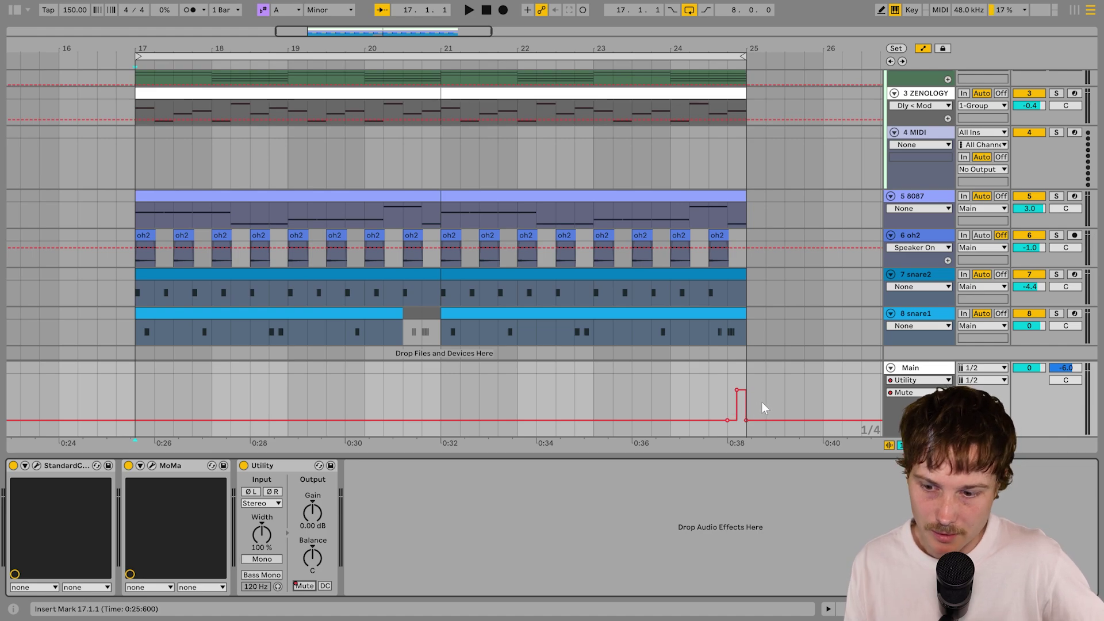
pyautogui.moveTo(737, 367); pyautogui.dragTo(730, 371)
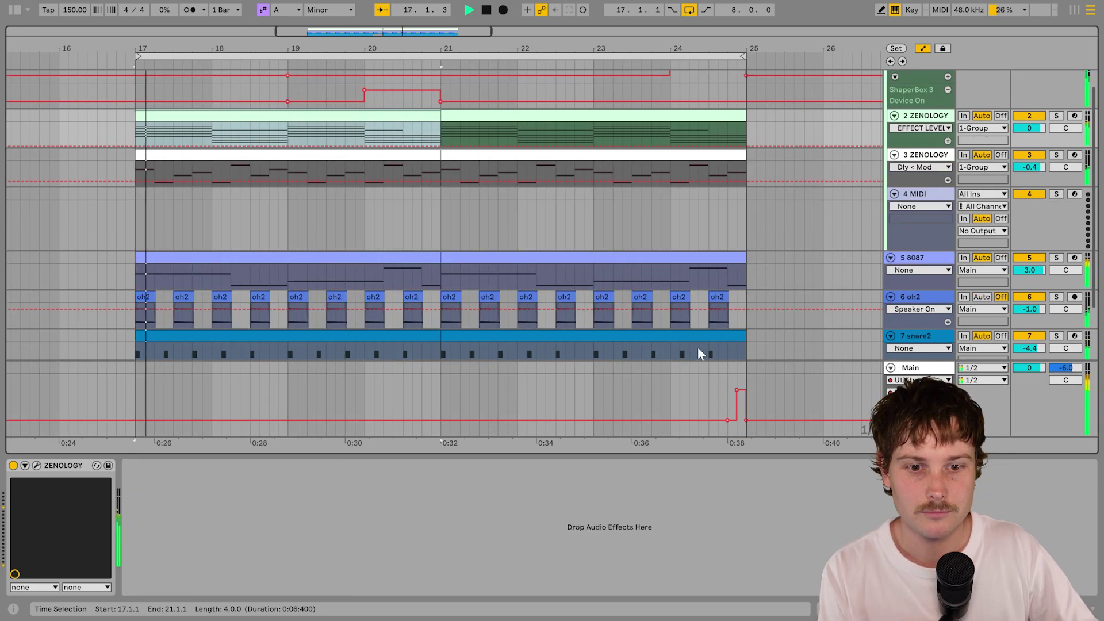
# Load the Synth Bellpad preset Fantasy 1 into the ZENOLOGY instrument on track 4.
pyautogui.scroll(1, 783, 254)
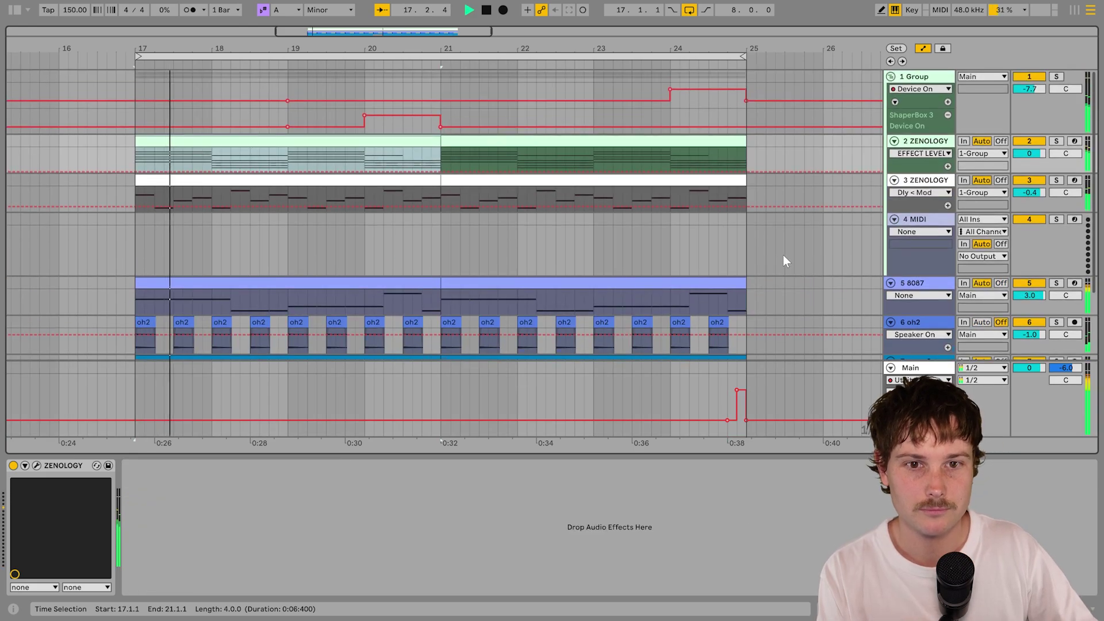
pyautogui.click(920, 408)
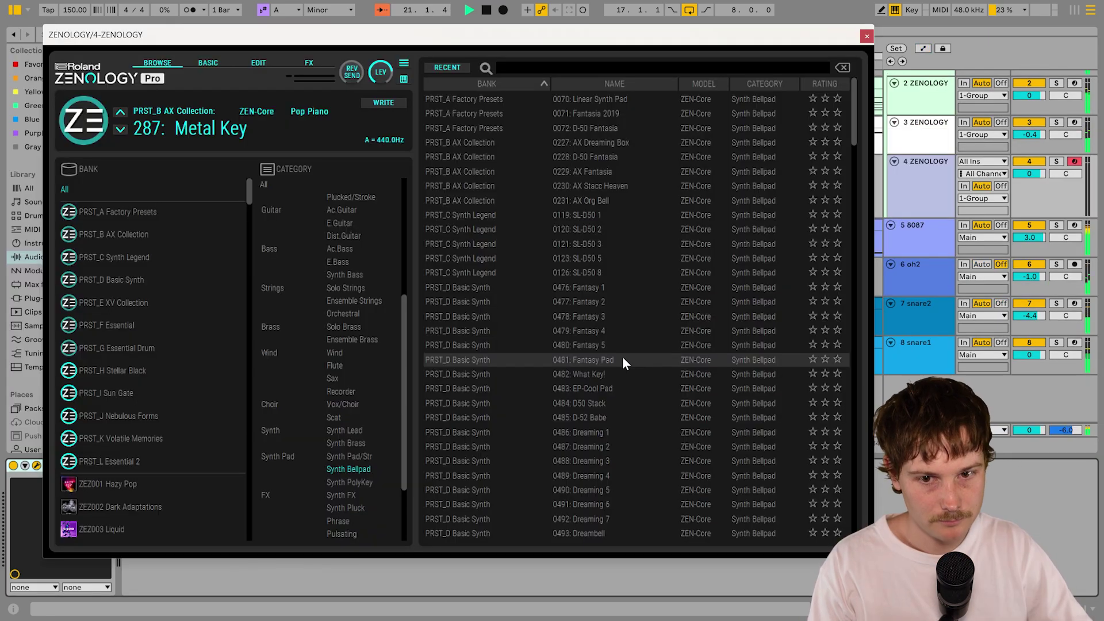
pyautogui.click(621, 287)
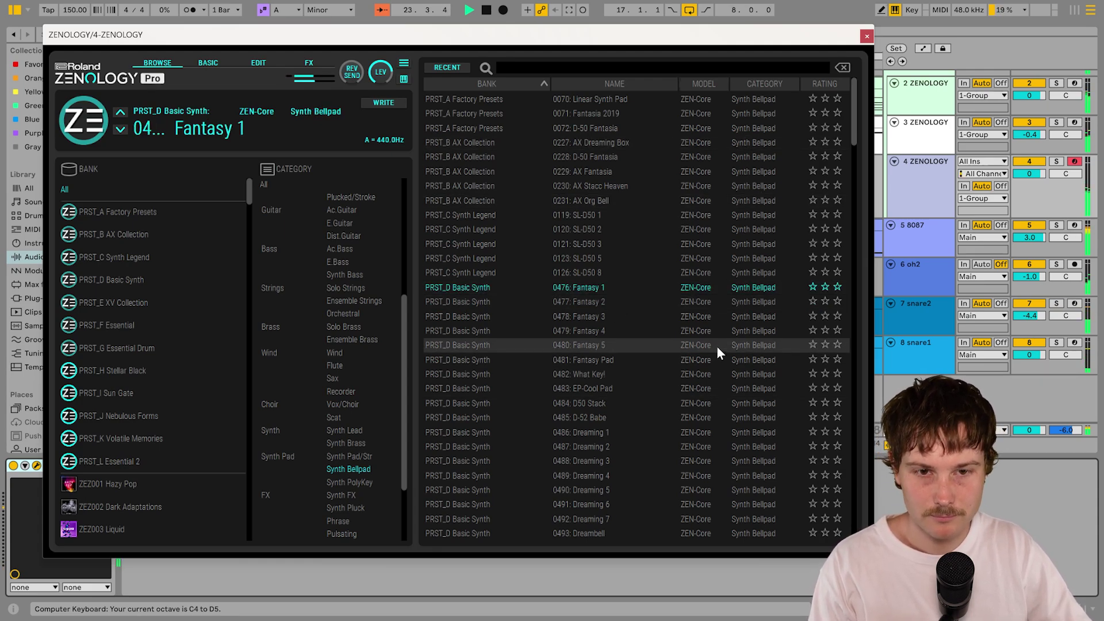
pyautogui.click(866, 37)
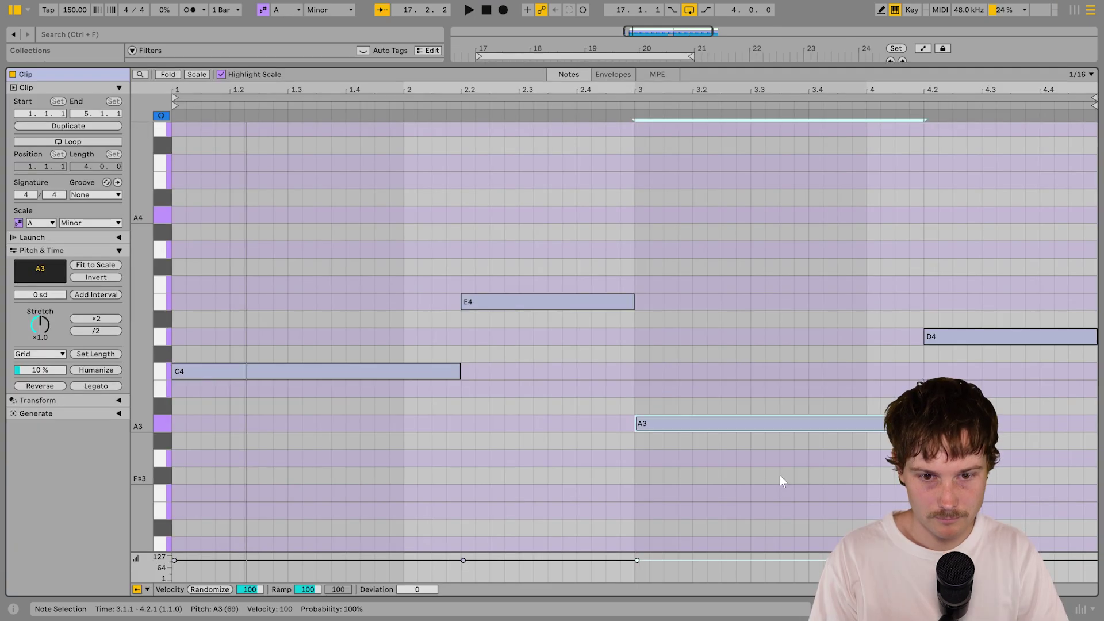
# Lower the selected A3 note at 3.1.1 in the 4 ZENOLOGY clip by one step and play the loop.
pyautogui.press('Down')
pyautogui.press('space')
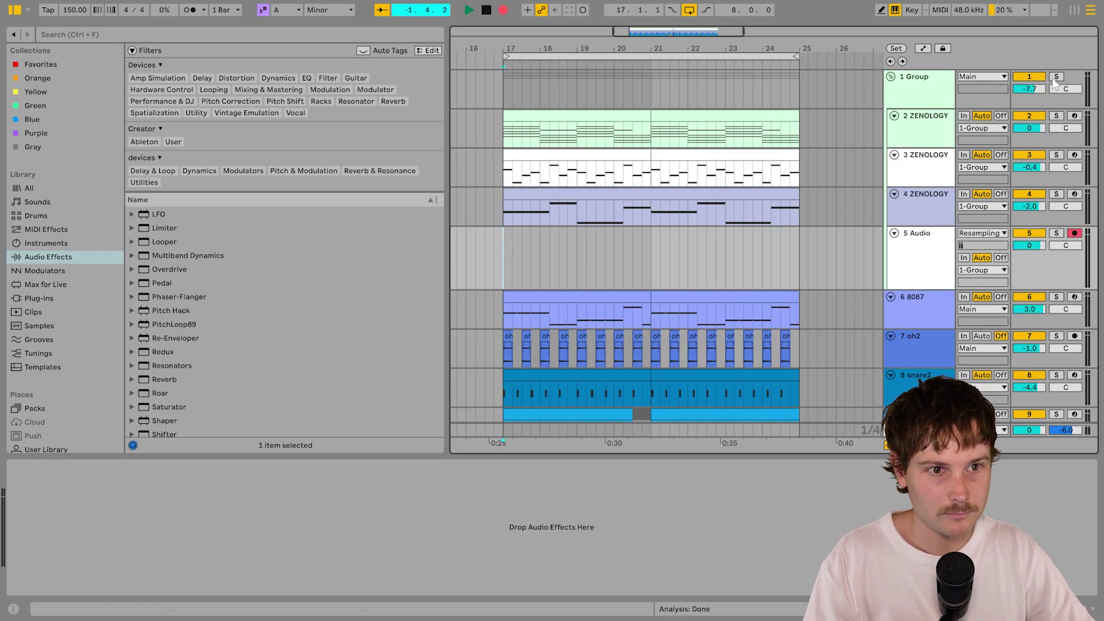
# Solo the 1 Group track for resampling onto the 5 Audio track.
pyautogui.click(1056, 77)
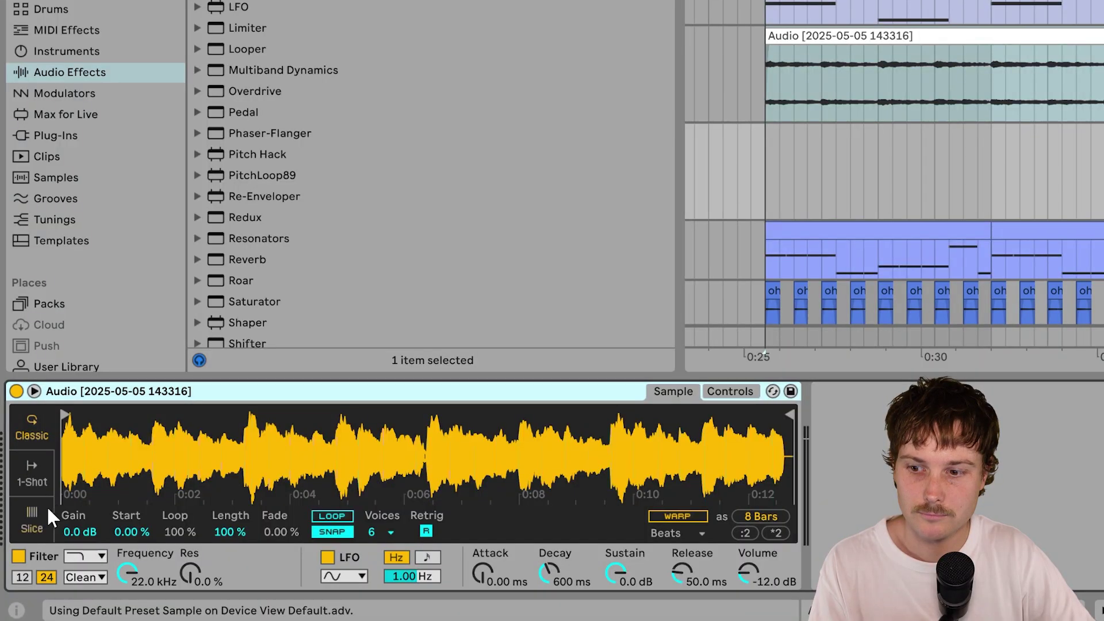
# Switch the Simpler holding the resampled audio to Slice mode and slice it by Transient.
pyautogui.click(23, 550)
pyautogui.click(201, 532)
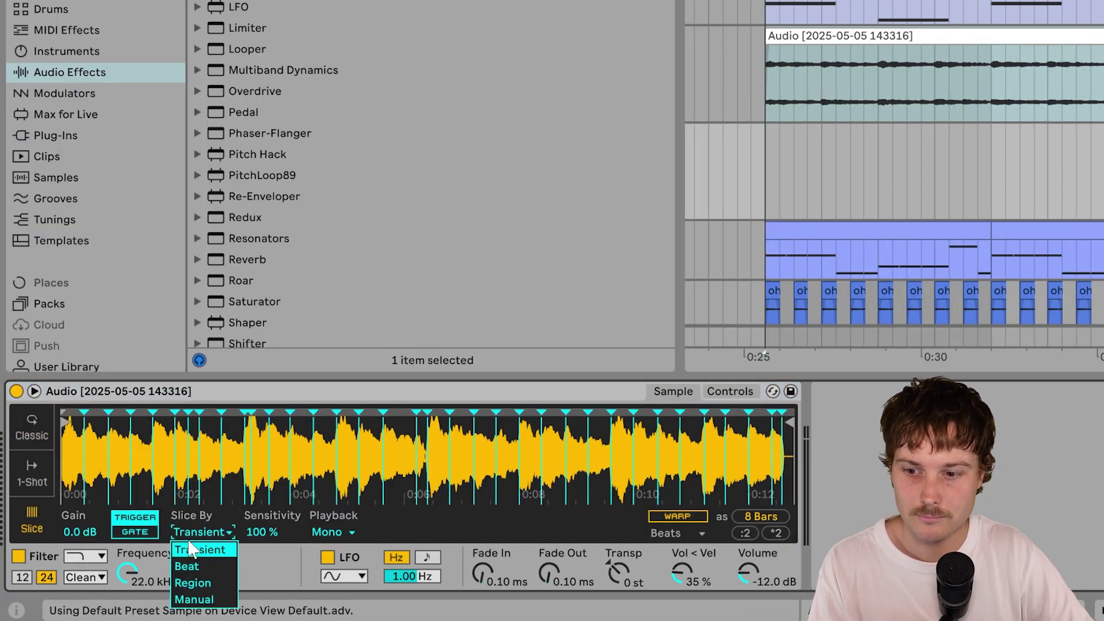
pyautogui.click(189, 553)
# Deactivate the resampled audio clip on the 5 Audio track.
pyautogui.click(1081, 37)
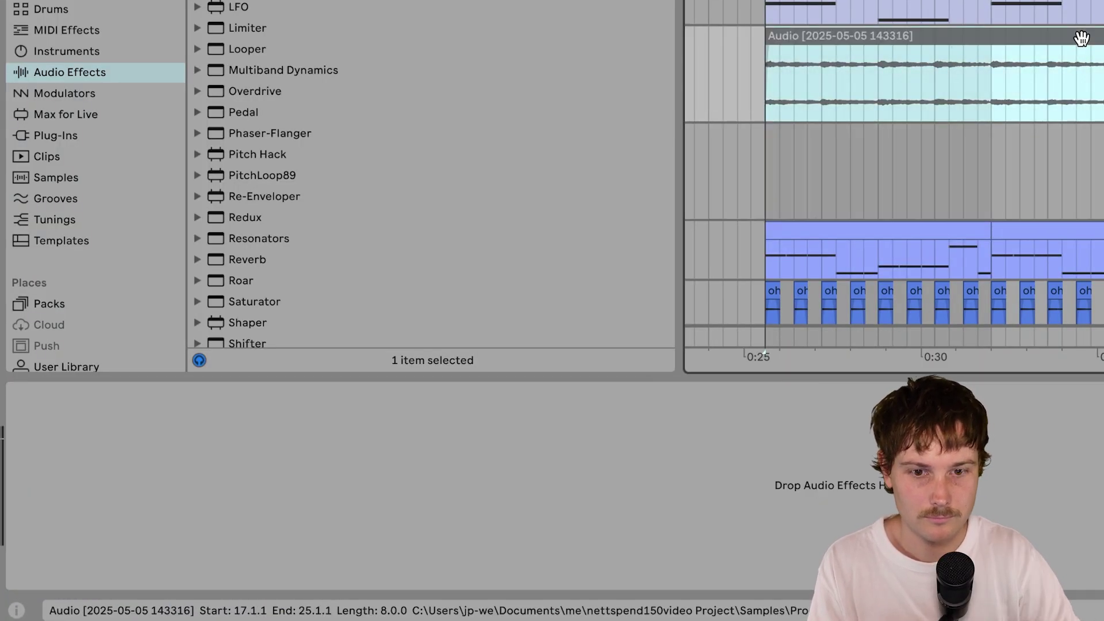
pyautogui.moveTo(1080, 37); pyautogui.dragTo(962, 480)
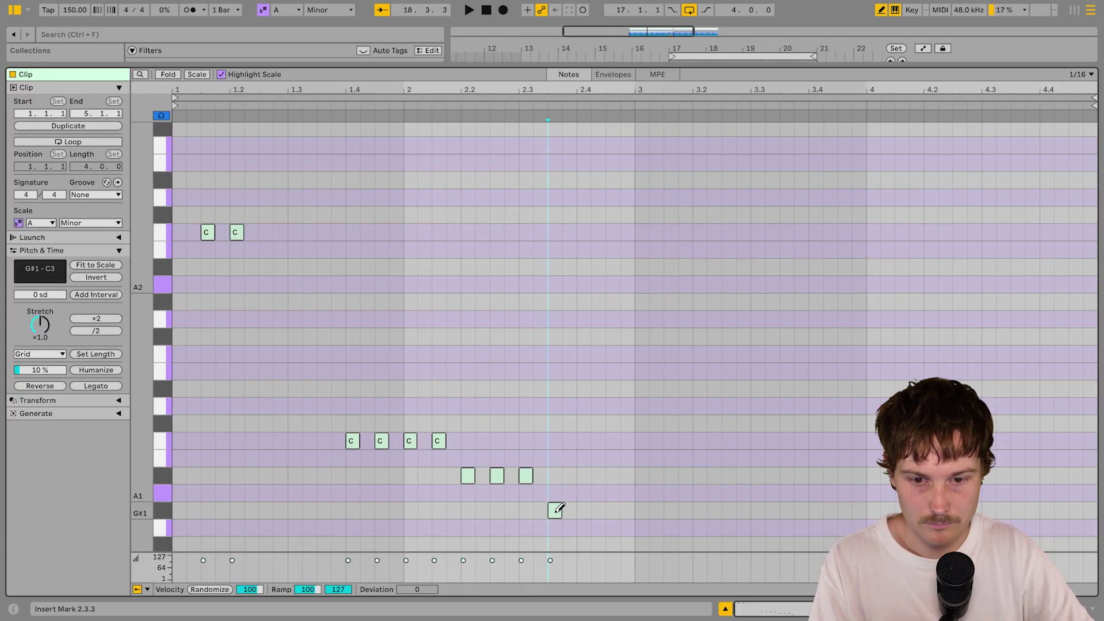
# Continue the slice pattern with a G#1 note at 2.4.1 and a G1 note at 2.4.3, and audition it.
pyautogui.click(584, 510)
pyautogui.click(612, 527)
pyautogui.press('space')
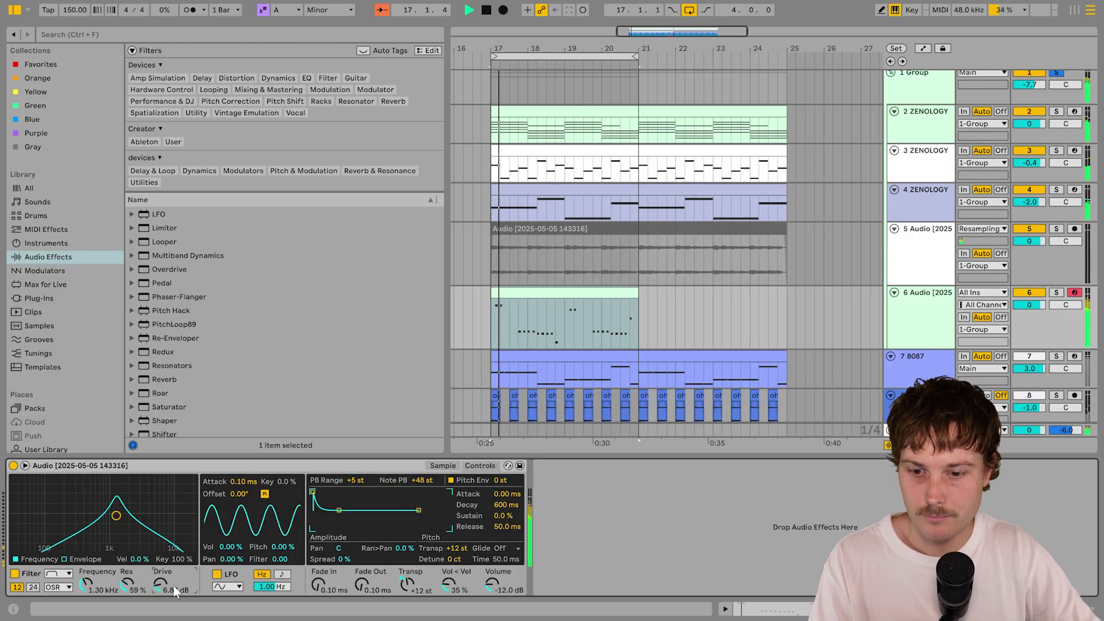
# Set the sliced Simpler's filter drive to 3.75 dB and select the chop clip on track 6.
pyautogui.moveTo(174, 587); pyautogui.dragTo(174, 602)
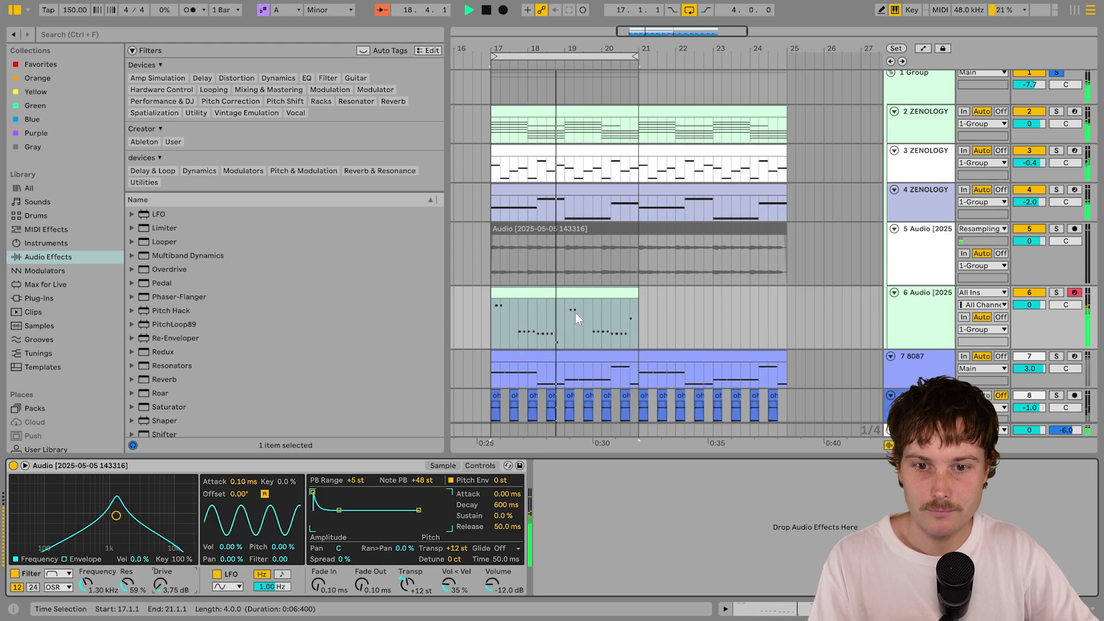
pyautogui.click(581, 292)
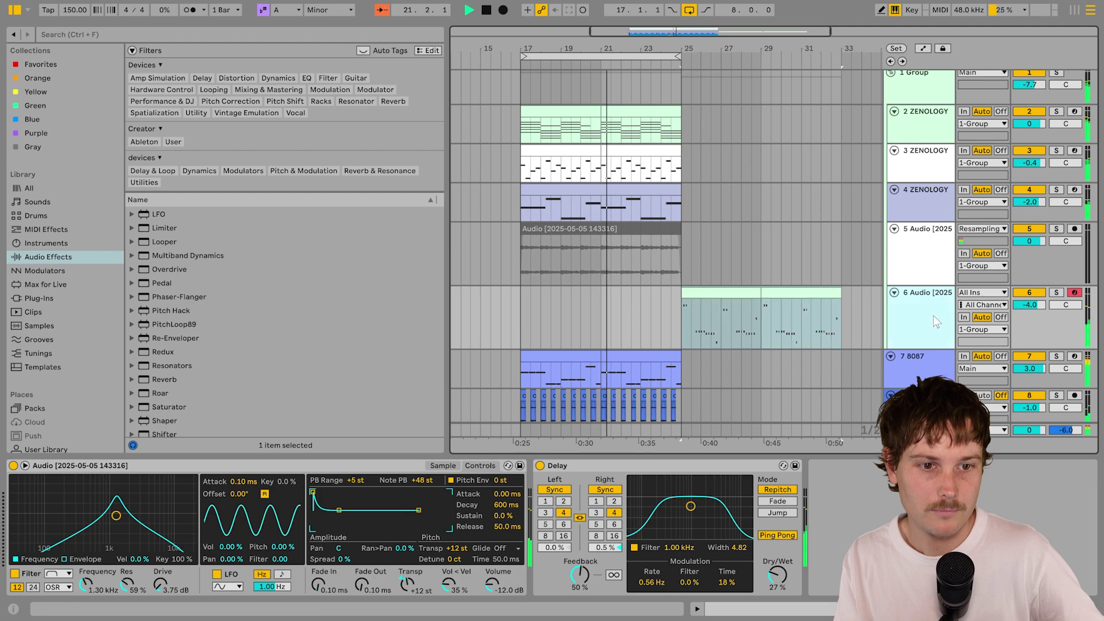
# Insert a MIDI track below track 6 and load the resampled audio clip into it as a Simpler sample.
pyautogui.hotkey('ctrl', 'shift', 't')
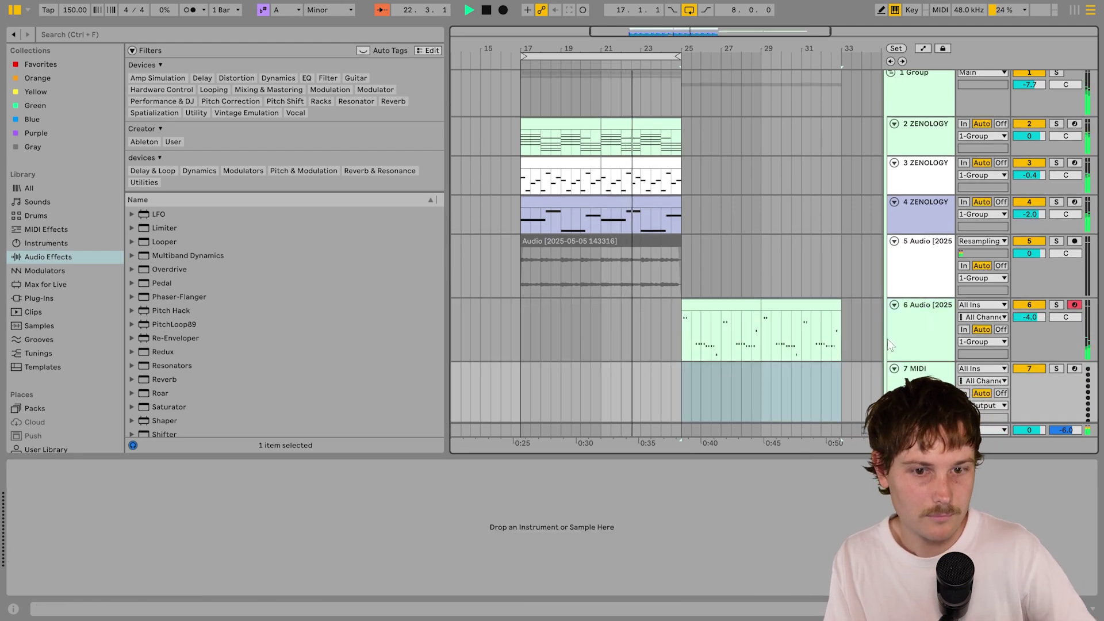
pyautogui.scroll(-2, 881, 377)
pyautogui.click(597, 199)
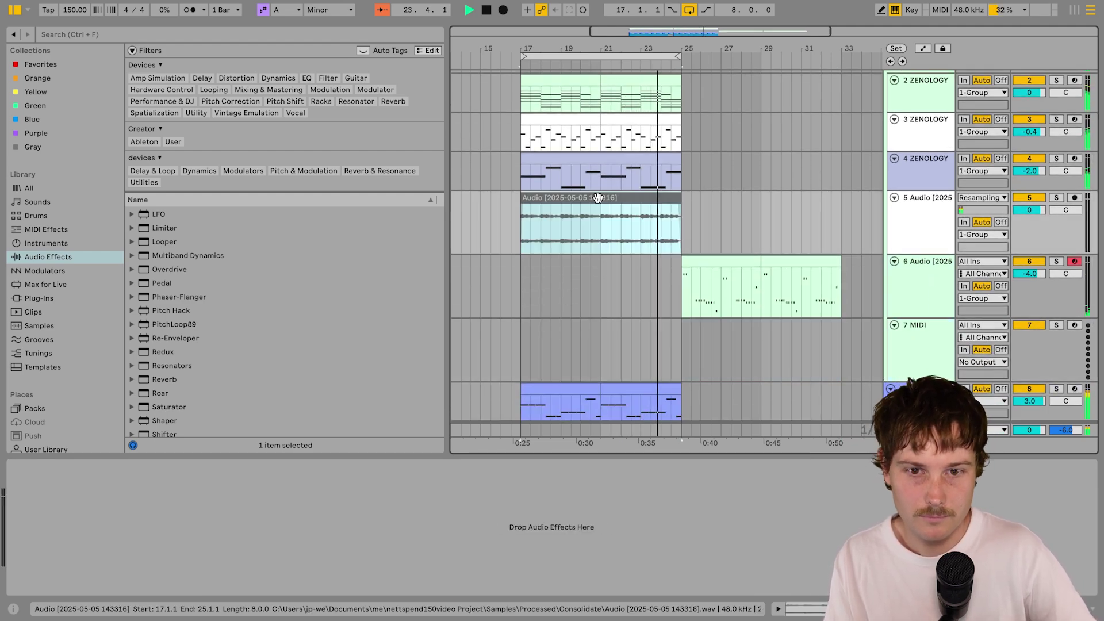
pyautogui.click(525, 332)
pyautogui.moveTo(602, 245); pyautogui.dragTo(460, 527)
pyautogui.press('h')
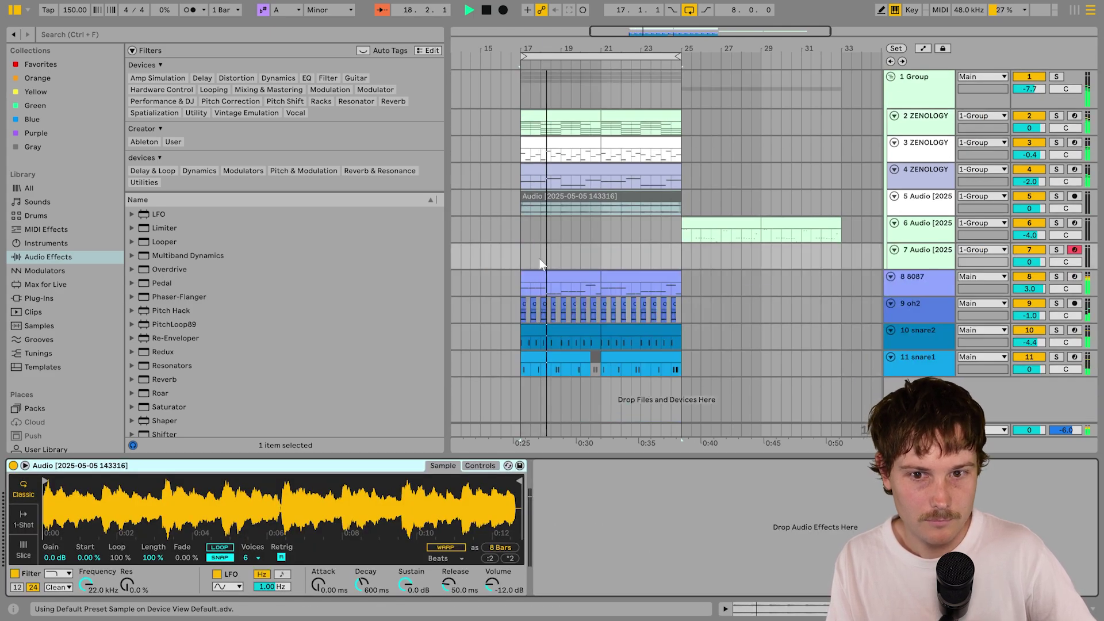
# Convert the Simpler on track 7 to Sampler and turn on Reverse for its sample.
pyautogui.click(521, 256)
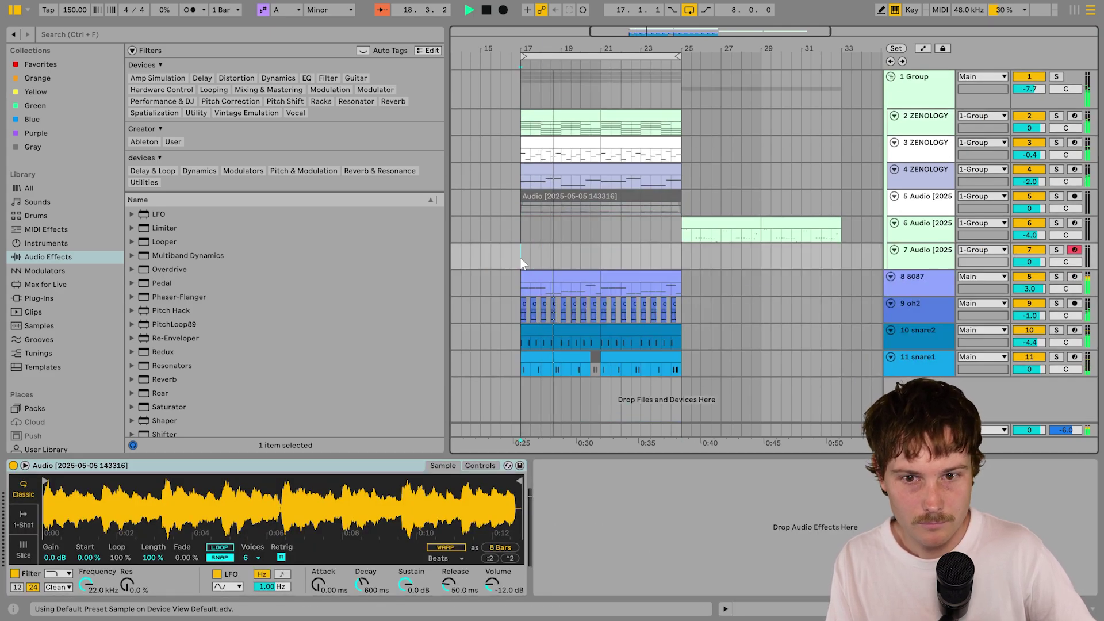
pyautogui.rightClick(277, 466)
pyautogui.click(321, 444)
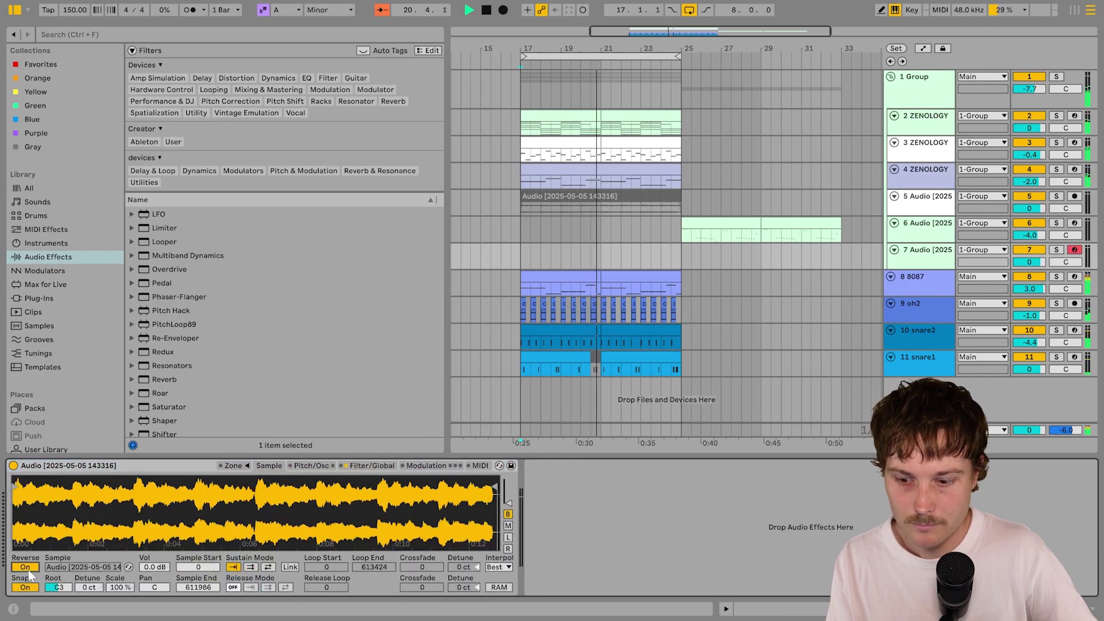
# Adjust the Sampler's filter frequency to about 2.8 kHz in the Filter/Global section.
pyautogui.click(371, 465)
pyautogui.moveTo(108, 502); pyautogui.dragTo(120, 503)
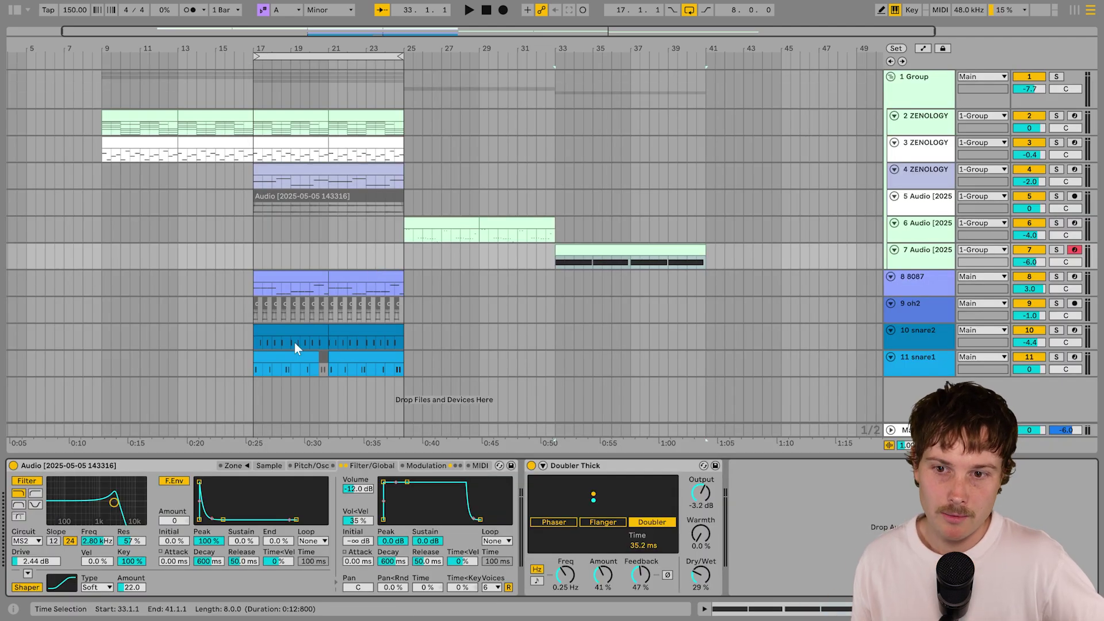
# Copy the 8087, oh2, snare2 and snare1 clips from bars 17–25 back to start at bar 9.
pyautogui.moveTo(247, 302); pyautogui.dragTo(543, 350)
pyautogui.click(493, 295)
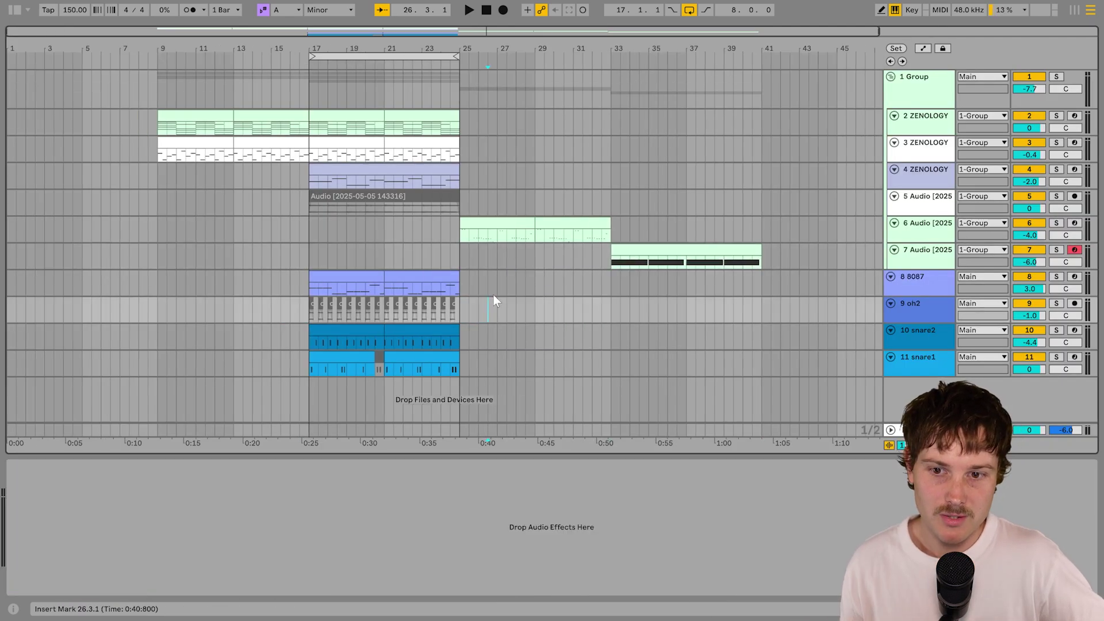
pyautogui.moveTo(352, 276); pyautogui.dragTo(460, 376)
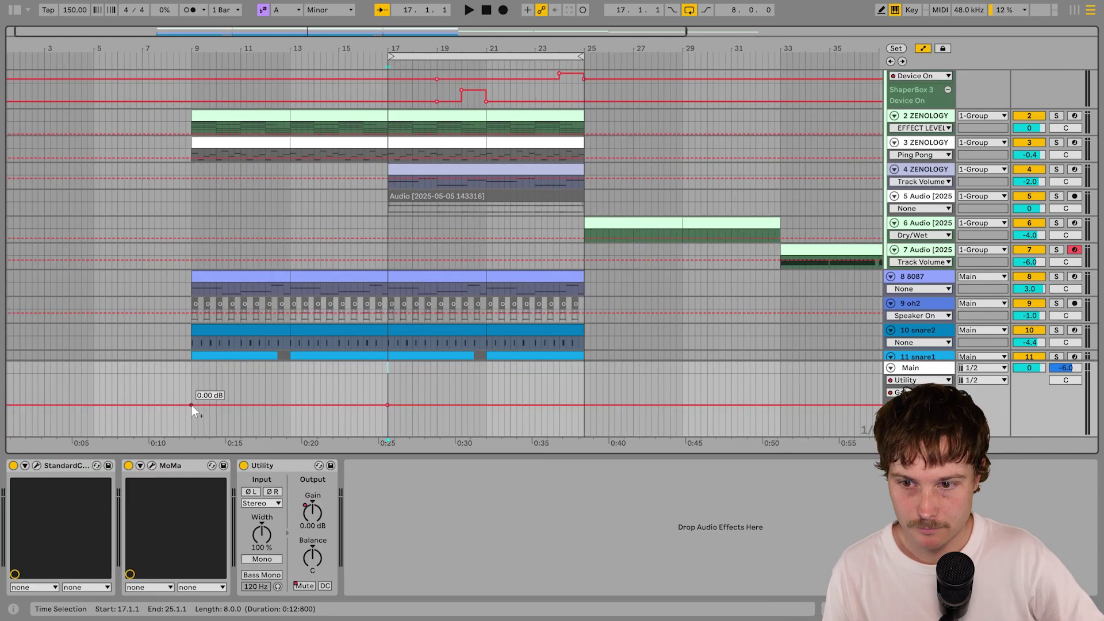
# Shape the Utility Gain automation on the Main track into a curved fade-in from bar 9 to bar 17.
pyautogui.moveTo(191, 405); pyautogui.dragTo(289, 409)
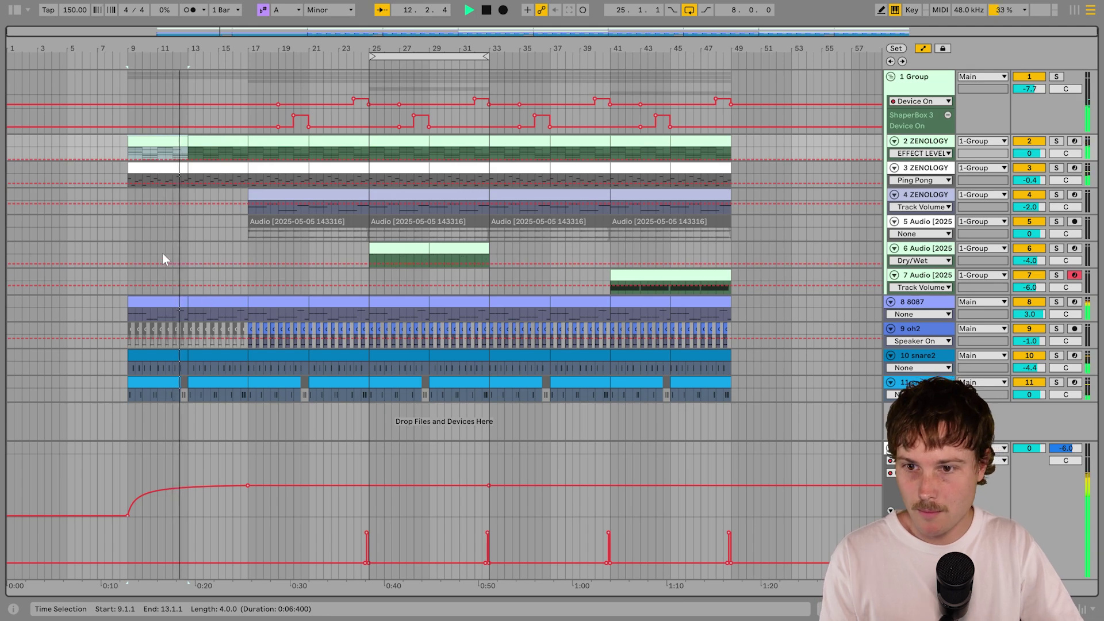
# Stop playback and review the arrangement's intro at bar 9, the 4 ZENOLOGY entry at bar 17 and the chops at bar 25.
pyautogui.press('space')
pyautogui.click(121, 301)
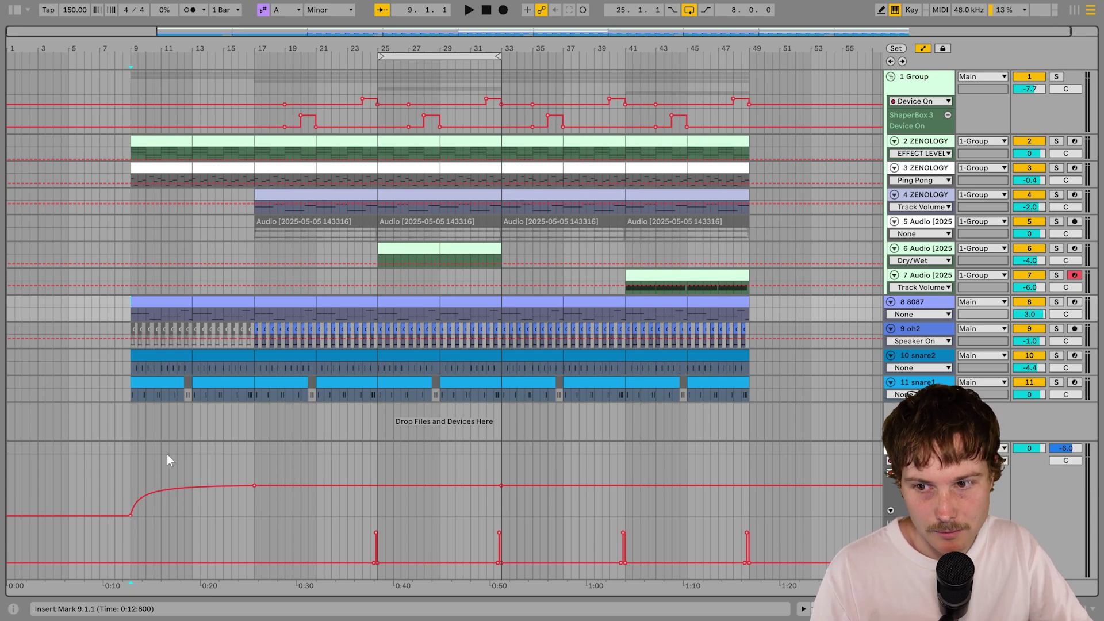
pyautogui.click(173, 303)
pyautogui.click(145, 293)
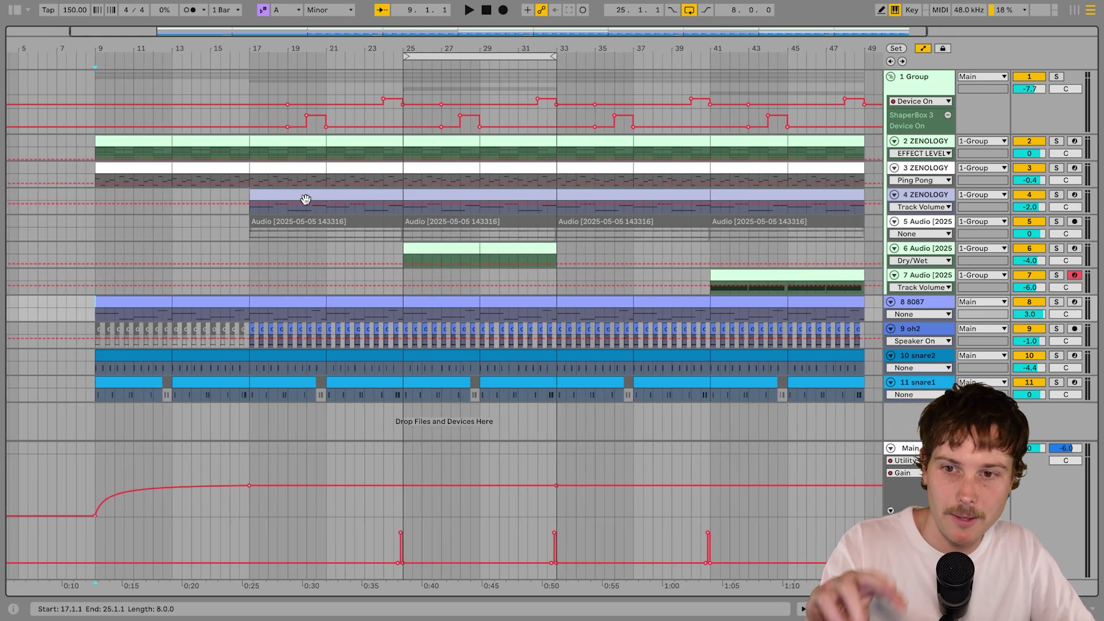
pyautogui.click(306, 200)
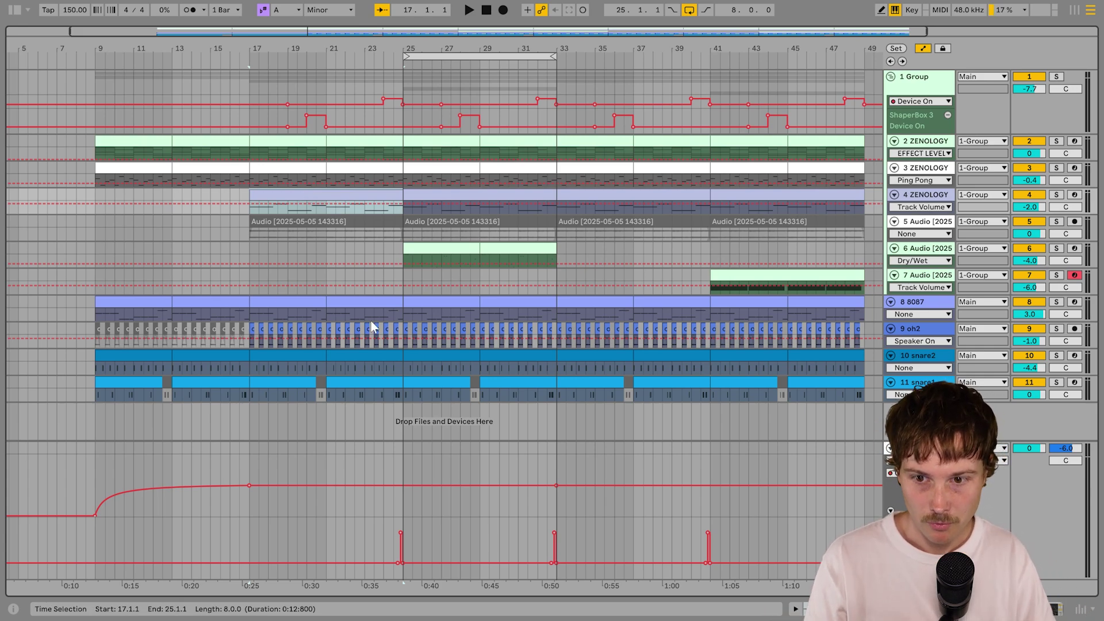
pyautogui.click(431, 247)
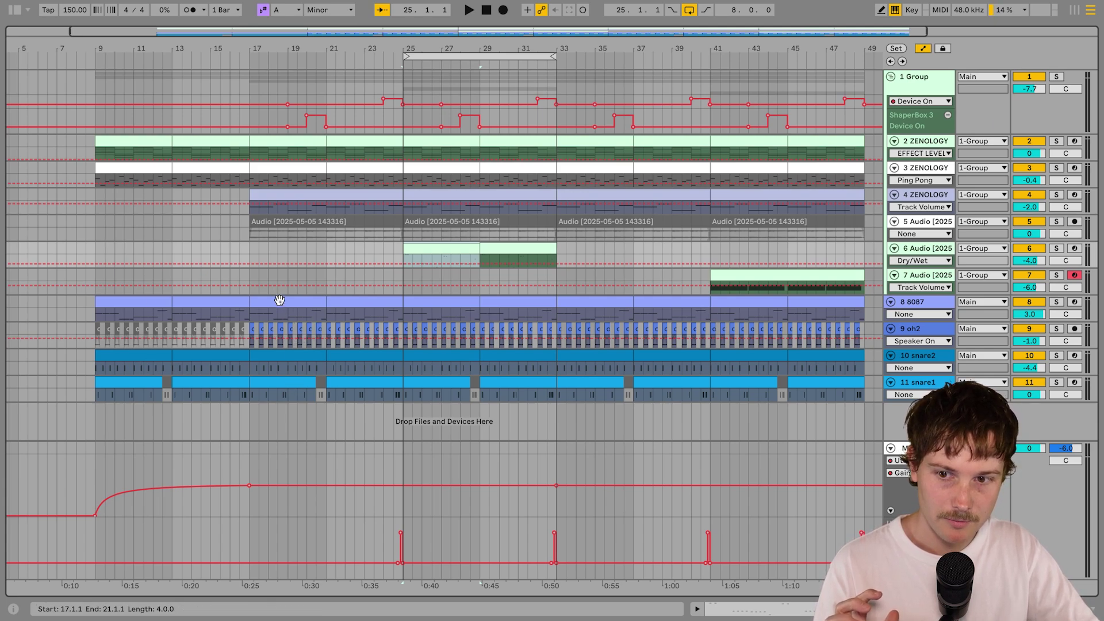
# Deactivate the last half bar of the snare1 part before bar 33, from 32.3 to 33.1.
pyautogui.moveTo(264, 305); pyautogui.dragTo(535, 386)
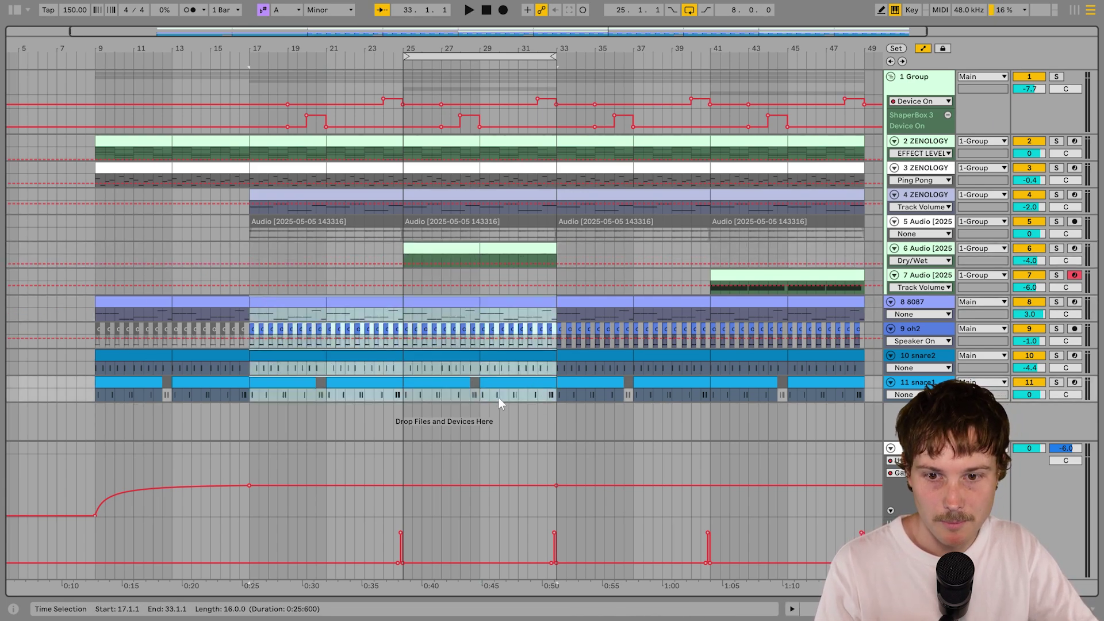
pyautogui.click(548, 394)
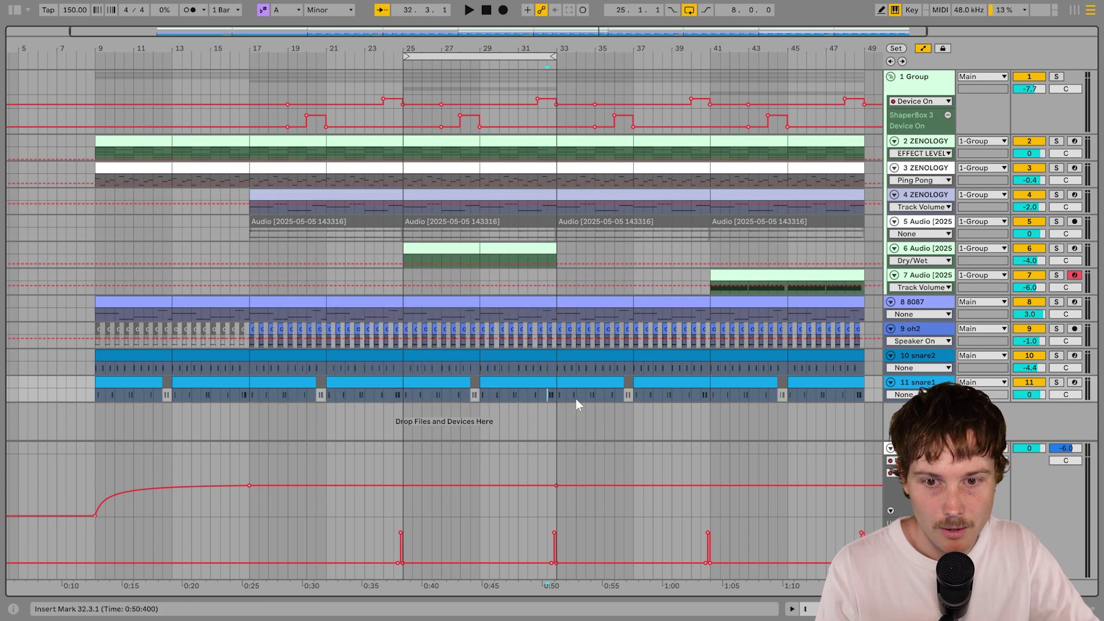
pyautogui.moveTo(549, 395); pyautogui.dragTo(554, 391)
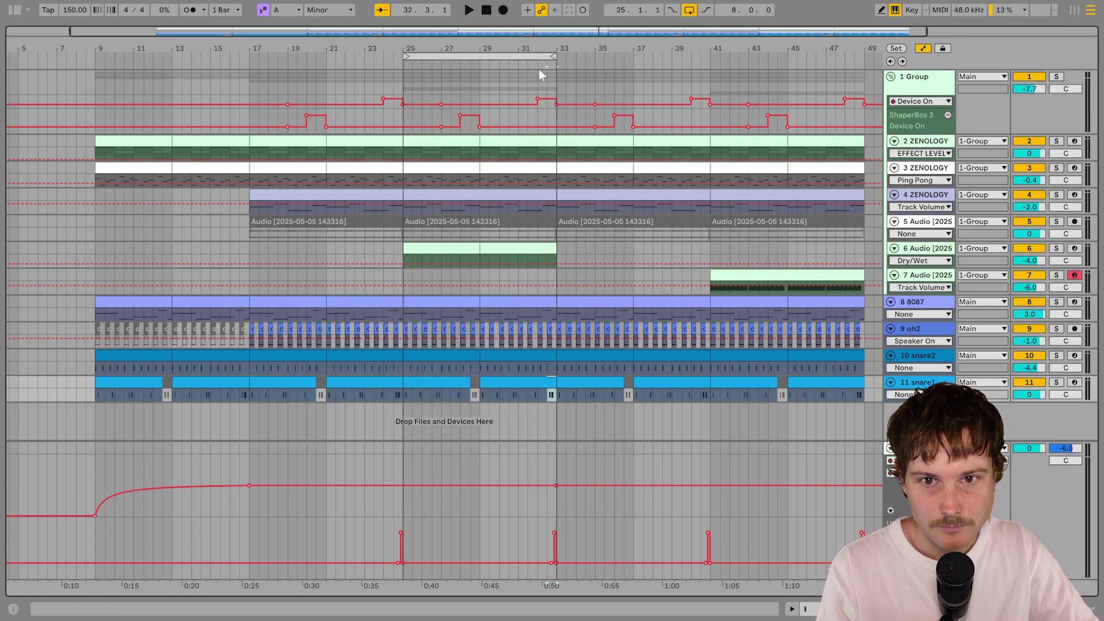
pyautogui.moveTo(544, 46); pyautogui.dragTo(590, 374)
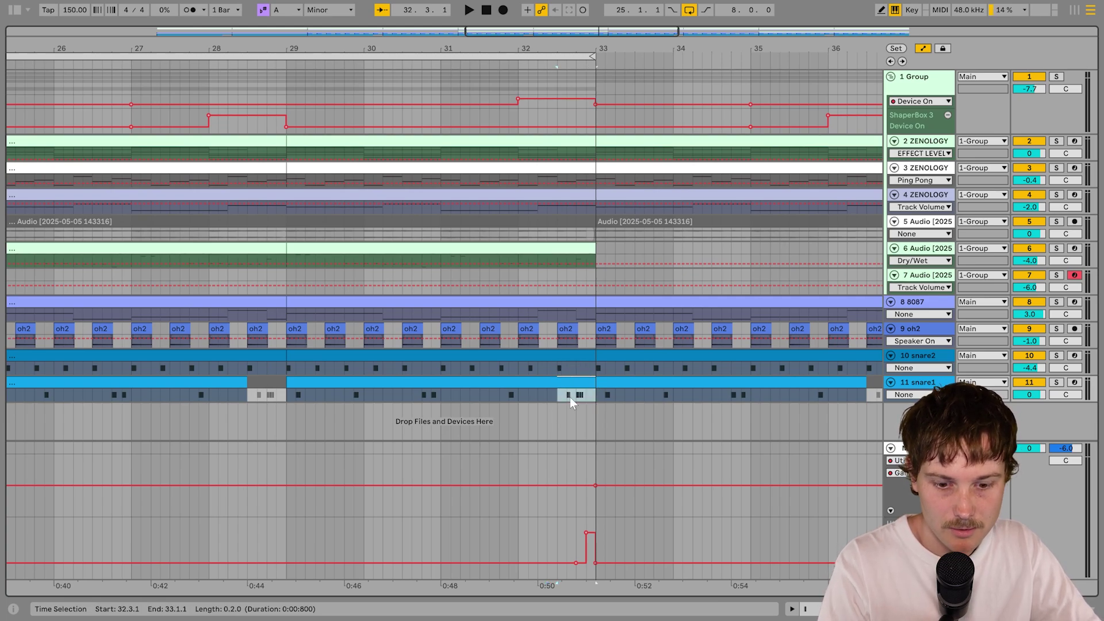
pyautogui.click(575, 330)
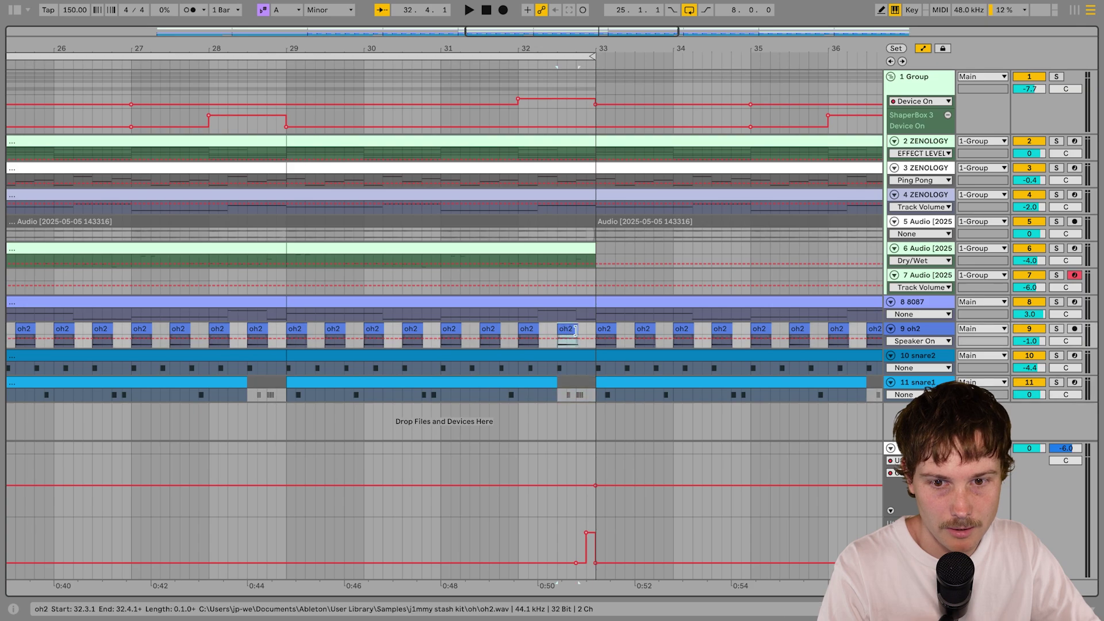
# Hide the automation lanes and deactivate the 8087 and oh2 parts from 32.3 to 33.1.
pyautogui.click(924, 49)
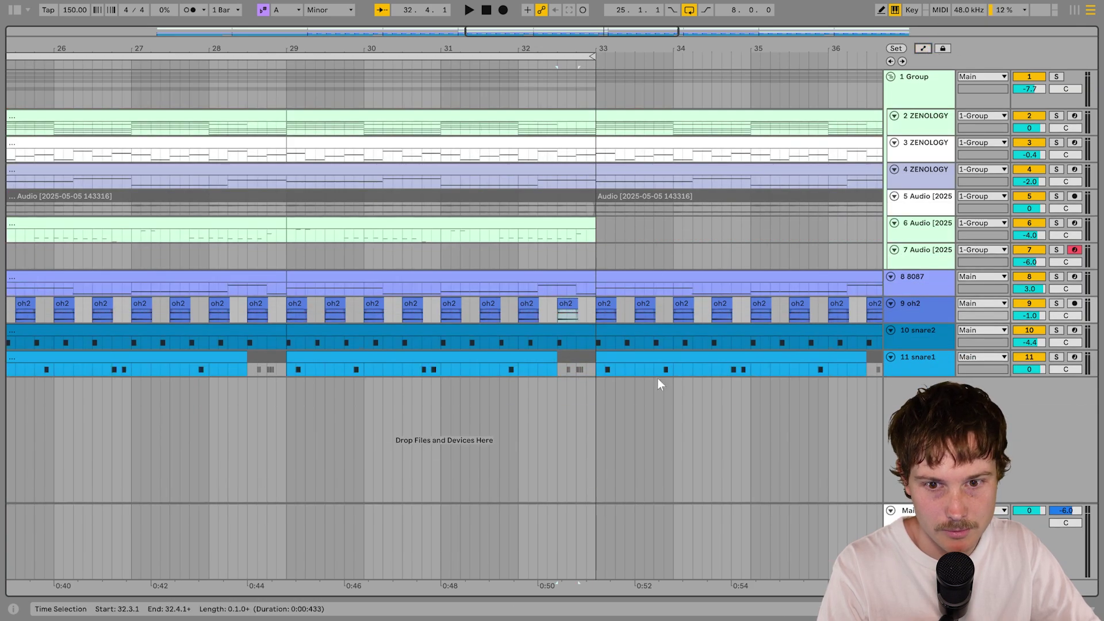
pyautogui.moveTo(558, 371); pyautogui.dragTo(567, 370)
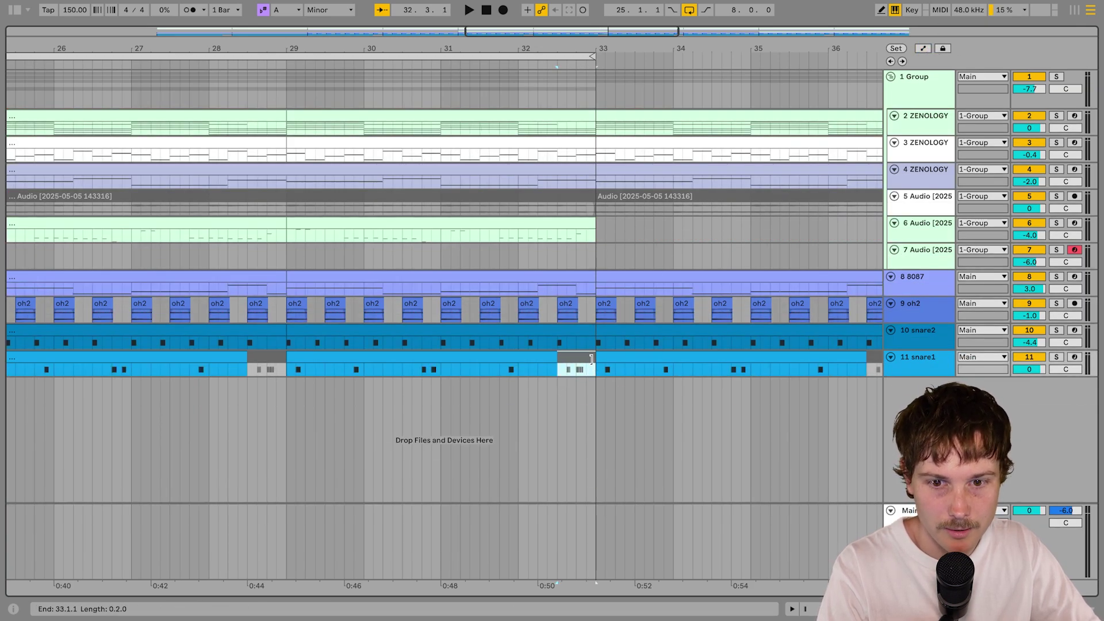
pyautogui.moveTo(559, 313); pyautogui.dragTo(592, 294)
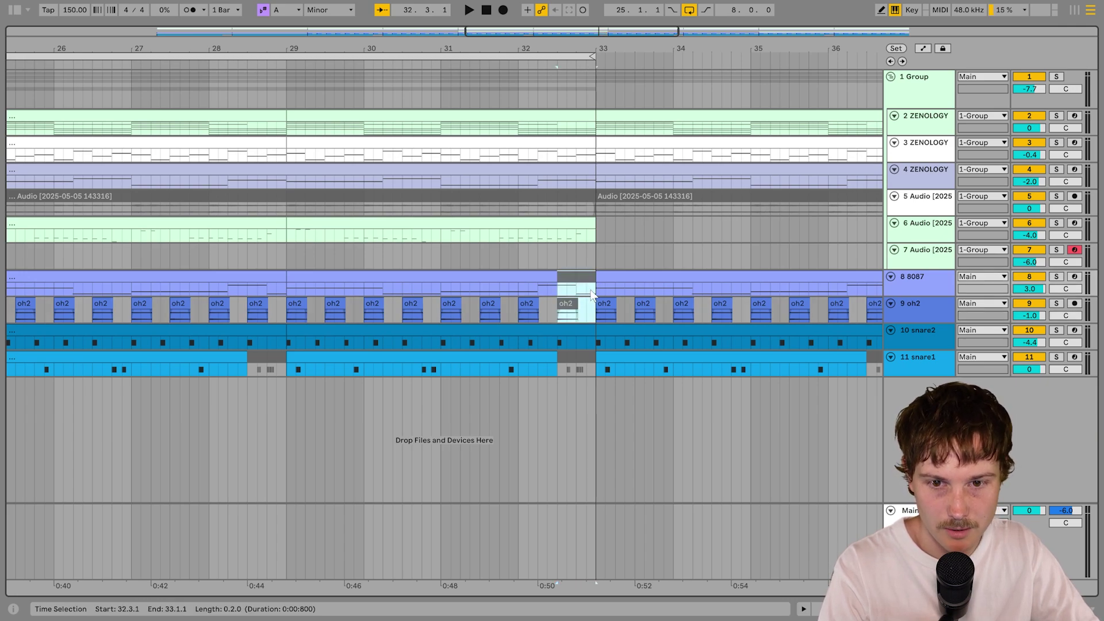
pyautogui.moveTo(559, 343); pyautogui.dragTo(600, 345)
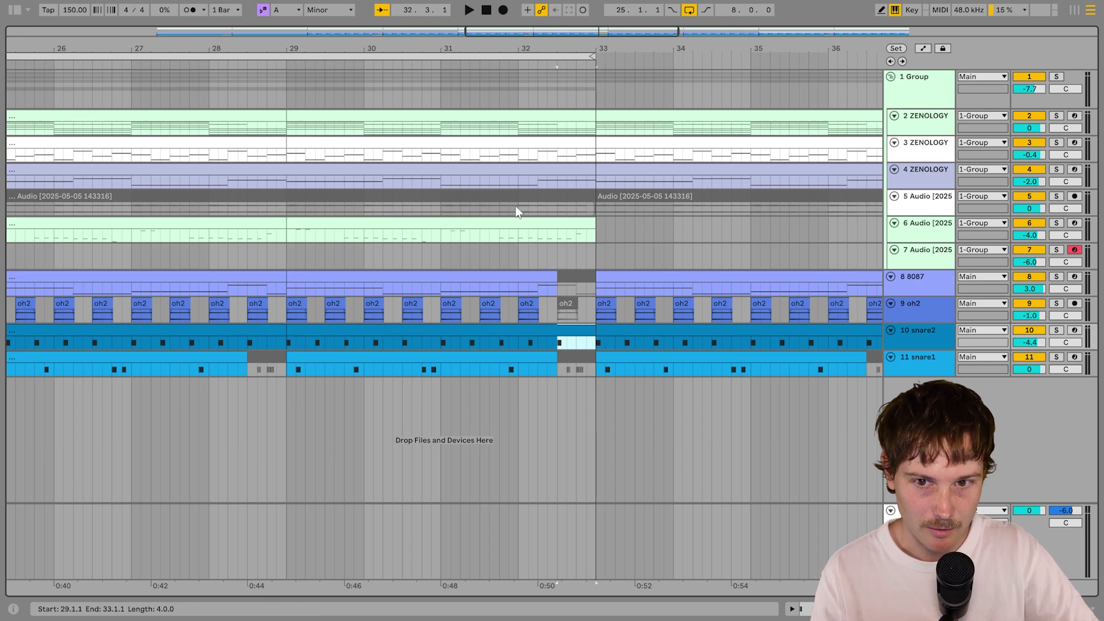
pyautogui.press('-')
pyautogui.click(377, 350)
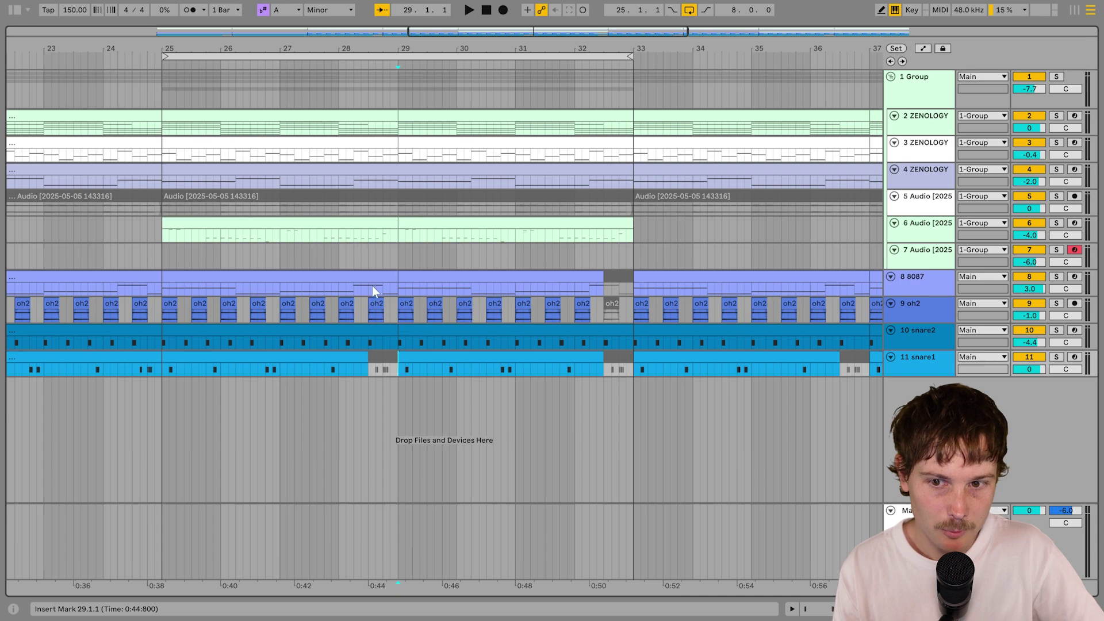
pyautogui.moveTo(630, 283); pyautogui.dragTo(634, 321)
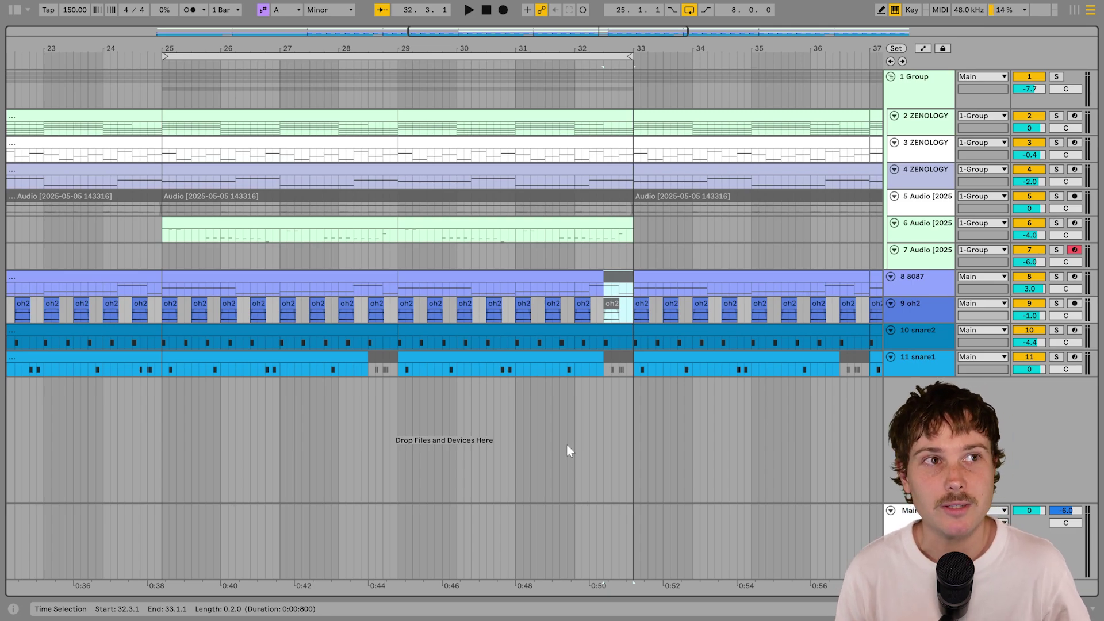
# Deactivate the oh2 hat clips from bar 33 to bar 41.
pyautogui.hscroll(3, 567, 443)
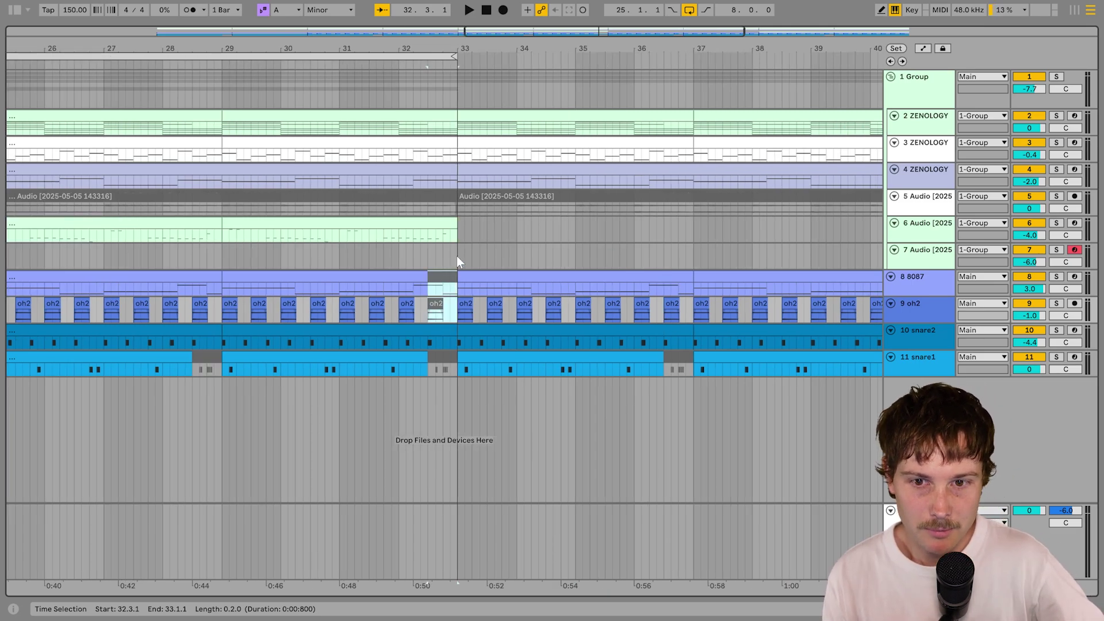
pyautogui.click(456, 257)
pyautogui.scroll(-6, 463, 118)
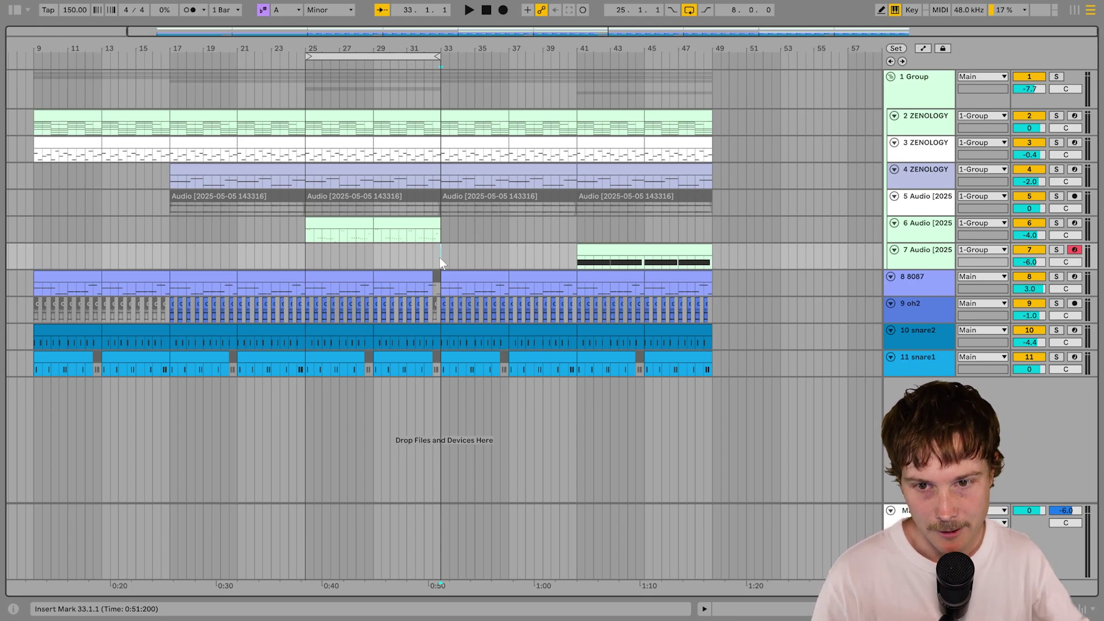
pyautogui.moveTo(440, 310); pyautogui.dragTo(573, 315)
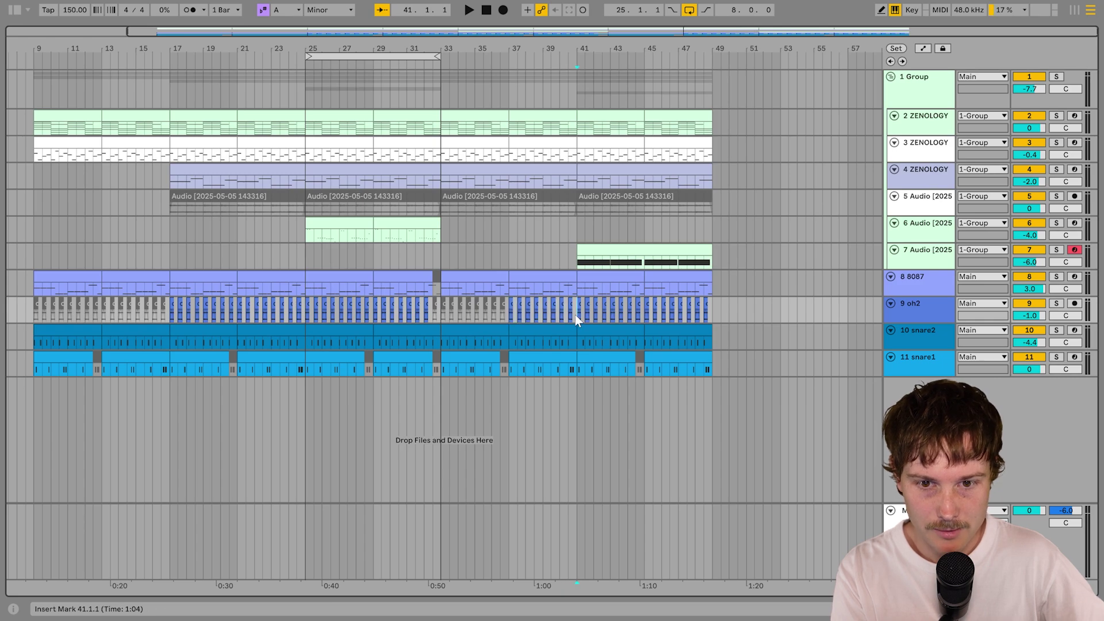
# Deactivate the 8087, oh2, snare2 and snare1 parts from bar 33 to bar 35.
pyautogui.moveTo(441, 282); pyautogui.dragTo(475, 360)
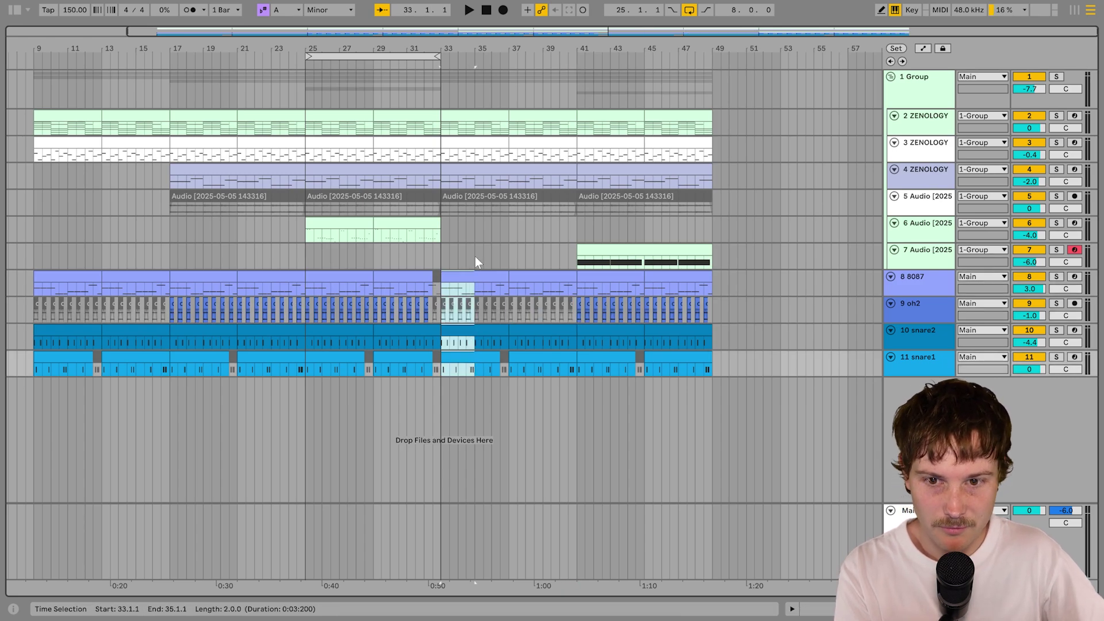
pyautogui.moveTo(440, 287); pyautogui.dragTo(474, 366)
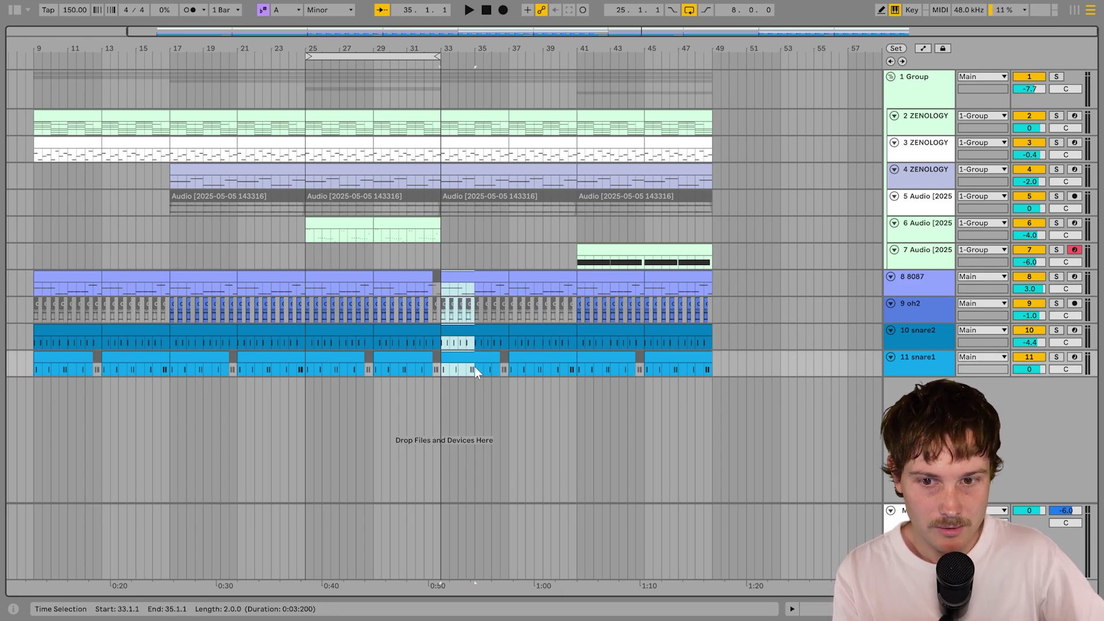
pyautogui.press('0')
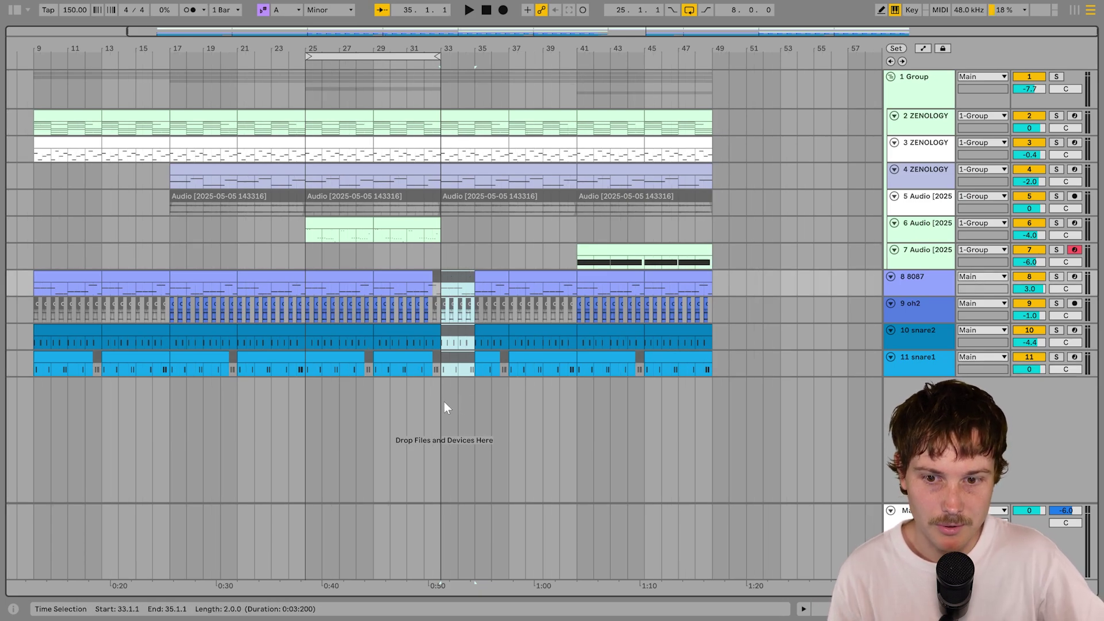
pyautogui.click(442, 368)
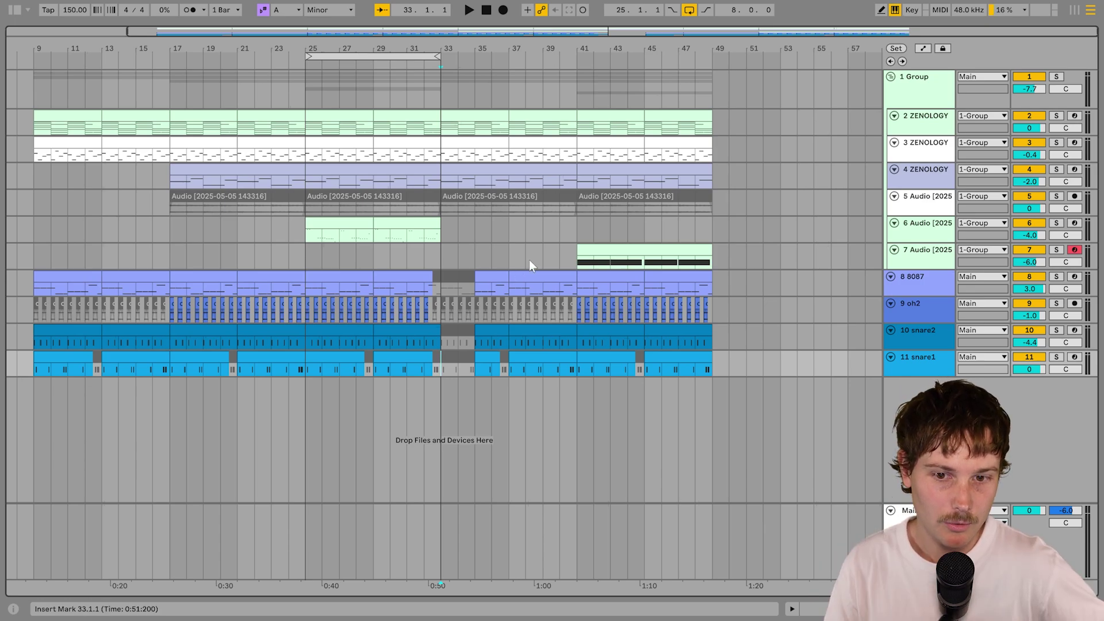
pyautogui.moveTo(526, 260); pyautogui.dragTo(520, 391)
pyautogui.click(504, 315)
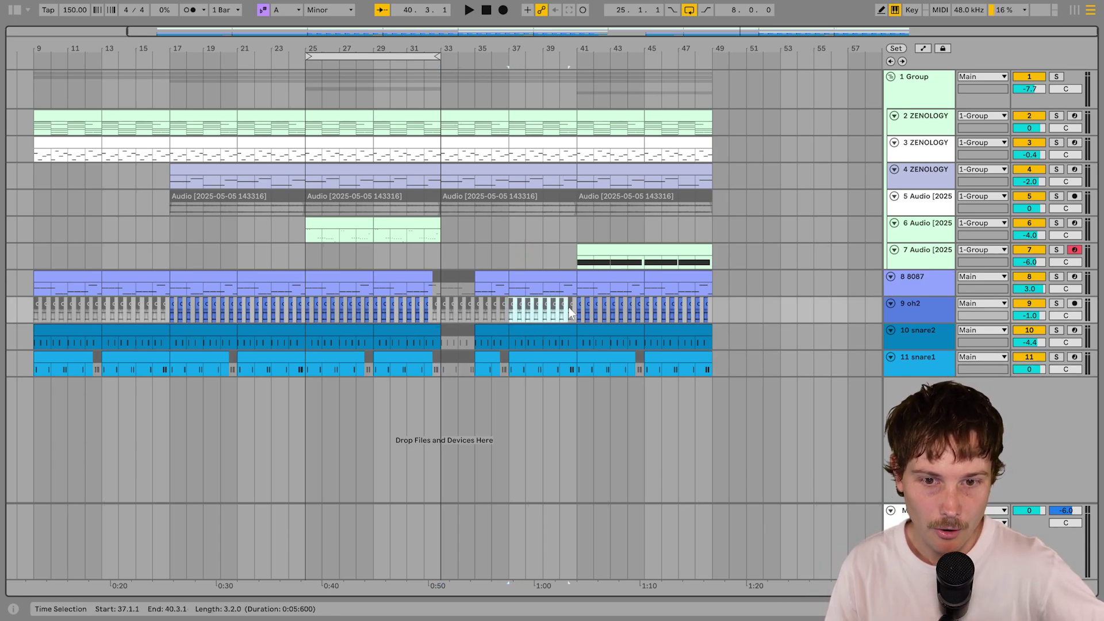
pyautogui.click(454, 304)
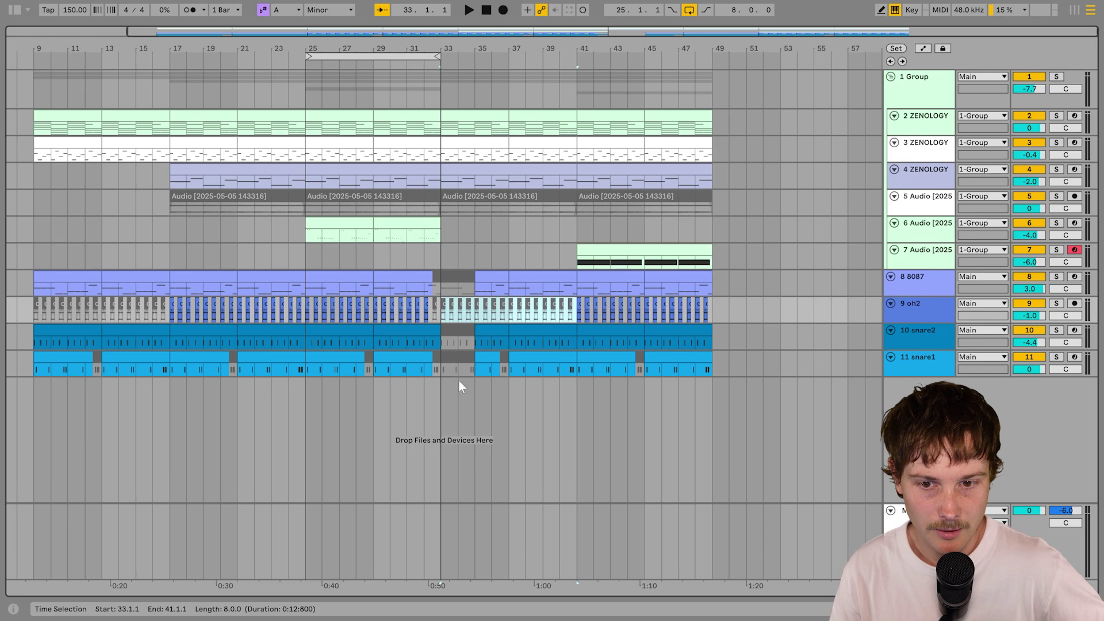
pyautogui.moveTo(577, 418); pyautogui.dragTo(715, 246)
pyautogui.click(715, 246)
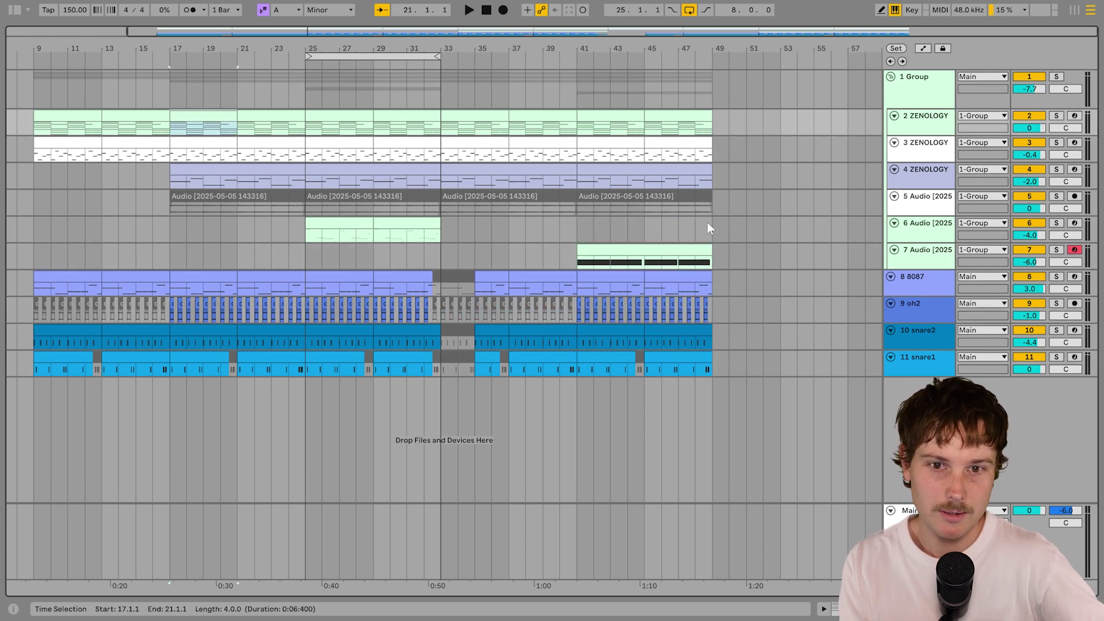
# Show the automation lanes and duplicate bars 17–49 of all tracks, including the Main automation, to start at bar 49.
pyautogui.moveTo(169, 144); pyautogui.dragTo(716, 382)
pyautogui.click(728, 412)
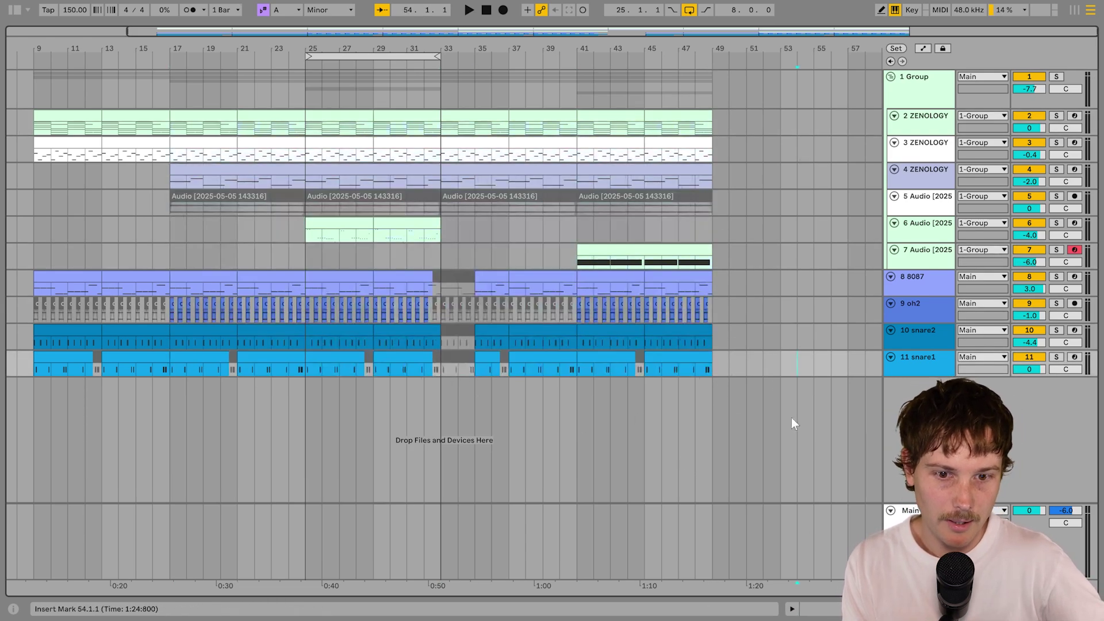
pyautogui.press('a')
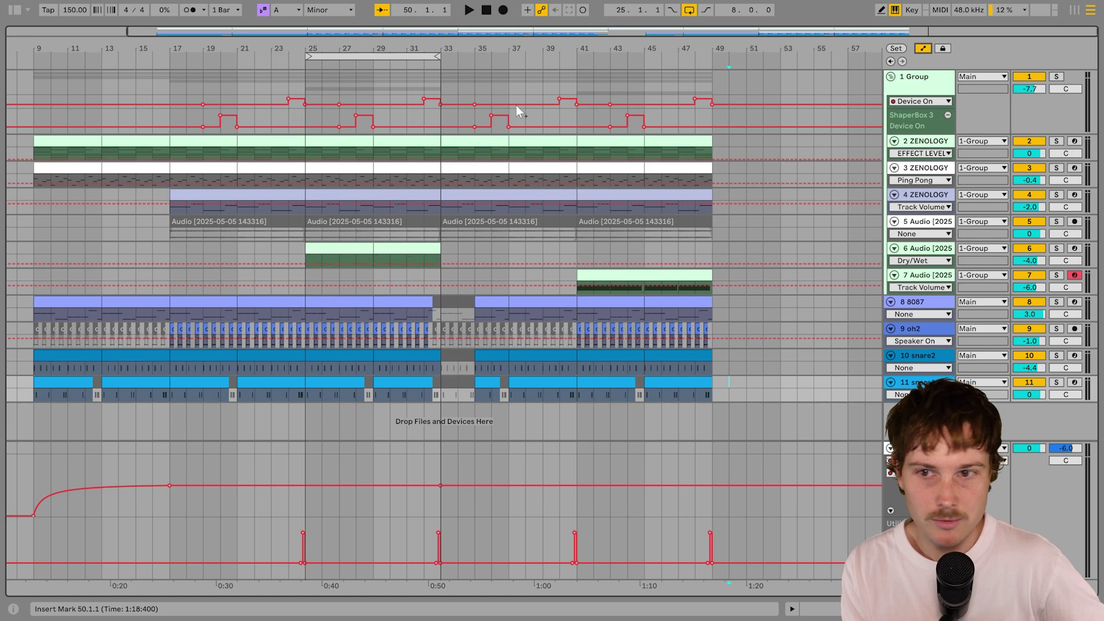
pyautogui.moveTo(170, 78); pyautogui.dragTo(702, 482)
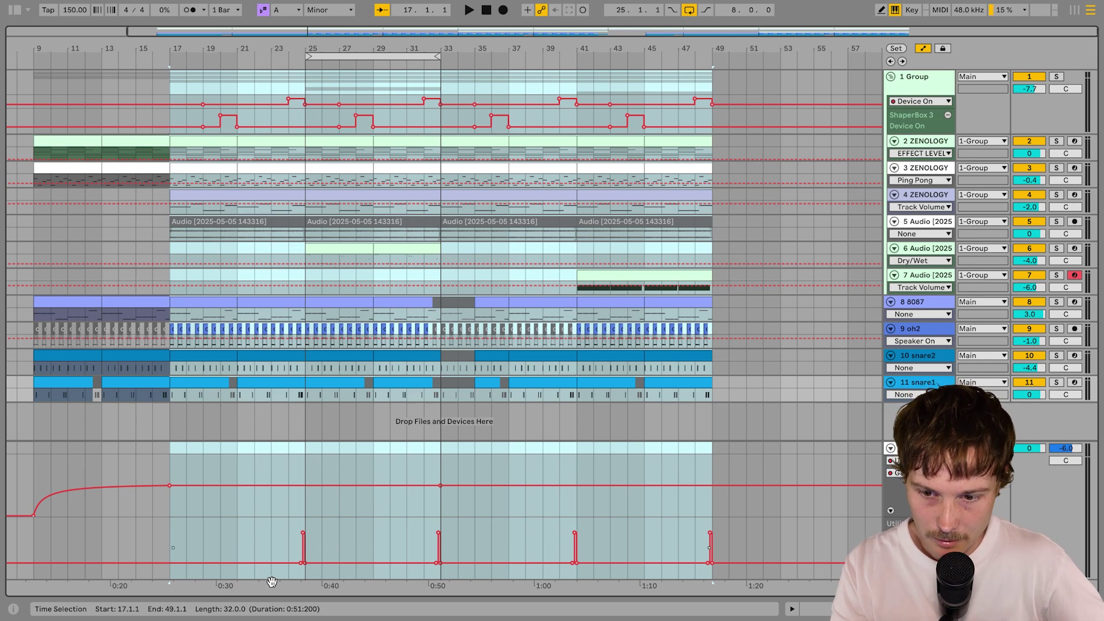
pyautogui.moveTo(248, 474)
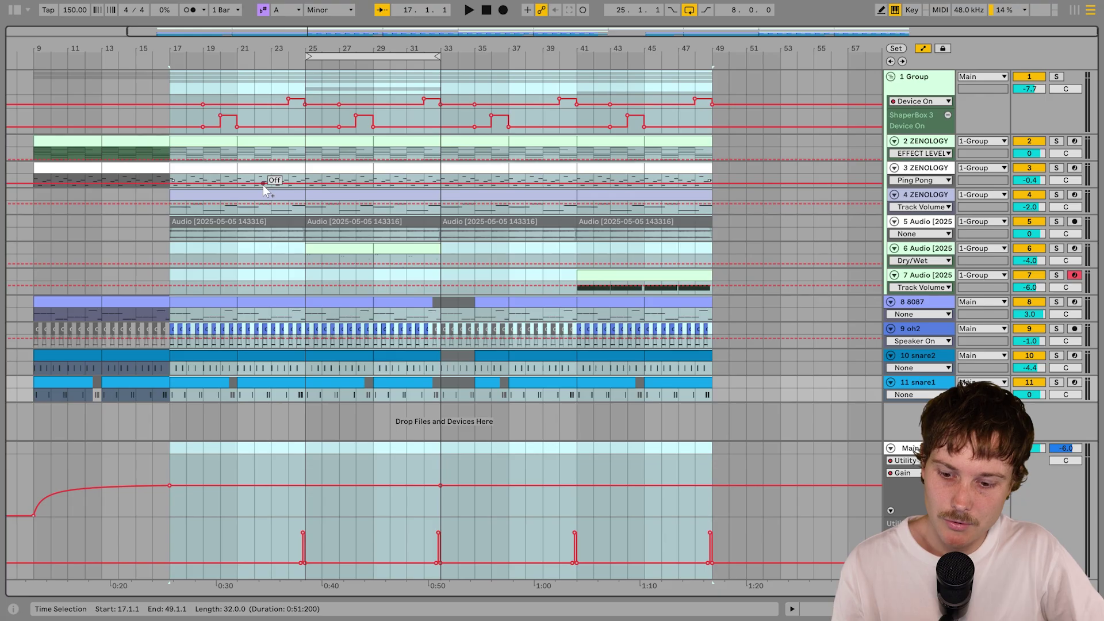
pyautogui.hotkey('ctrl', 'd')
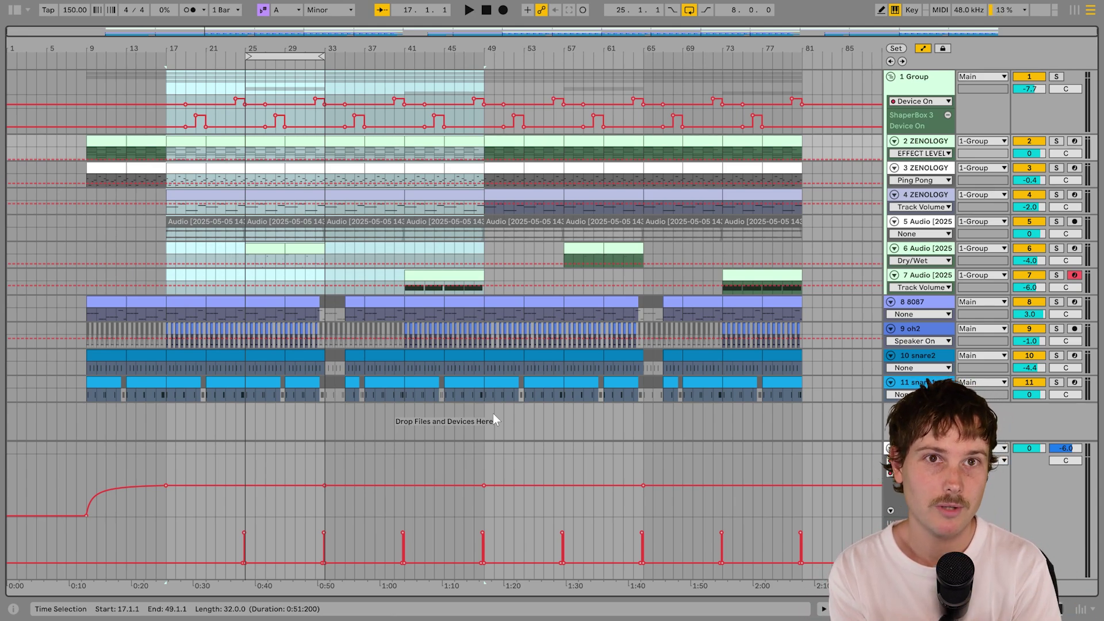
# Deactivate the snare2 and snare1 parts from bar 49 to bar 51.
pyautogui.moveTo(485, 382); pyautogui.dragTo(505, 379)
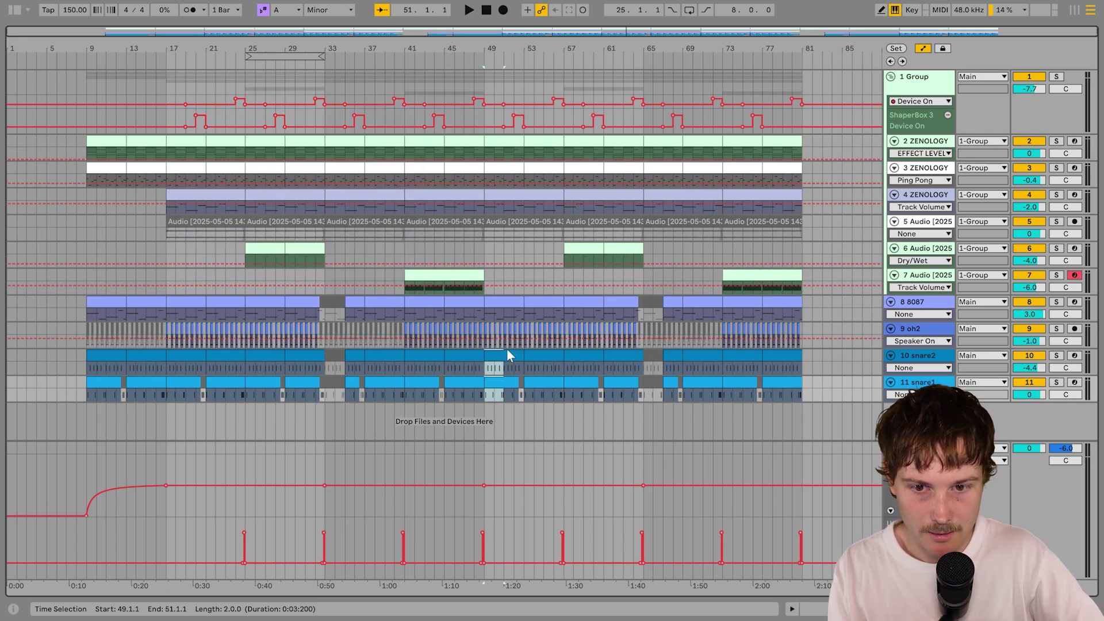
pyautogui.keyDown('shift'); pyautogui.click(506, 348); pyautogui.keyUp('shift')
pyautogui.press('z')
pyautogui.press('0')
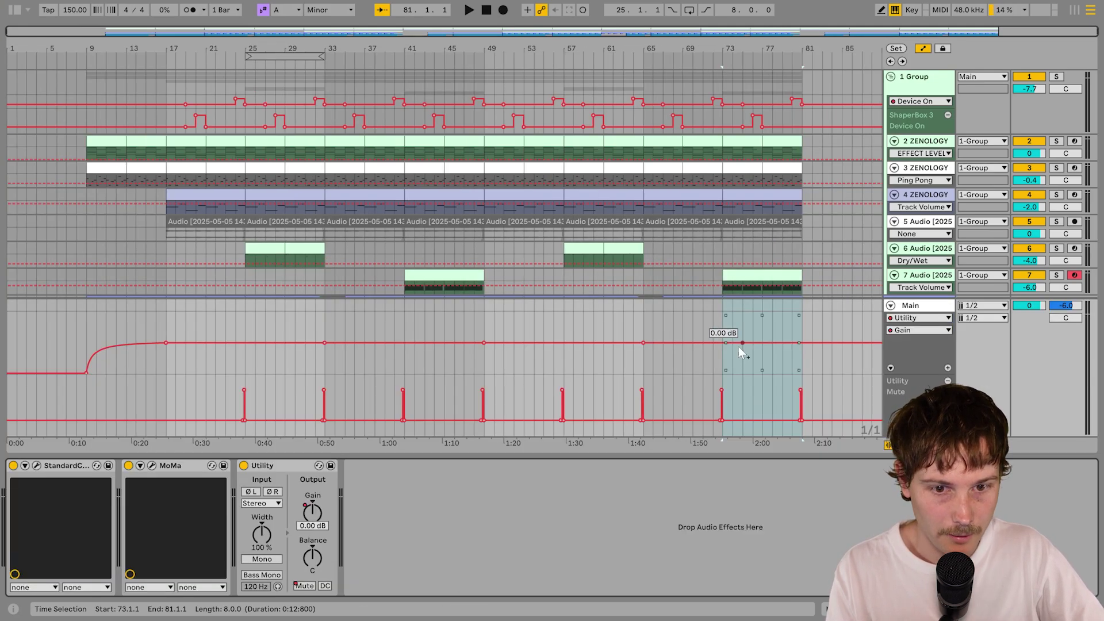
# Examine the oh4 clips near bars 17 and 49 and the basic chant clips across bars 25–33, opening the chant's sample device.
pyautogui.moveTo(724, 344)
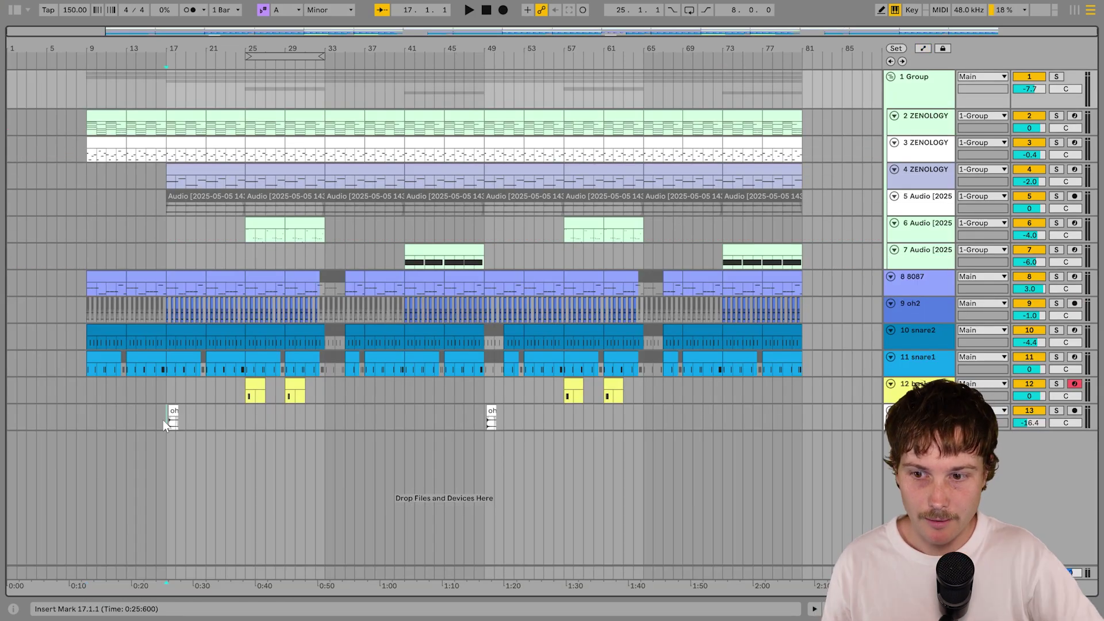
pyautogui.moveTo(163, 420); pyautogui.dragTo(485, 417)
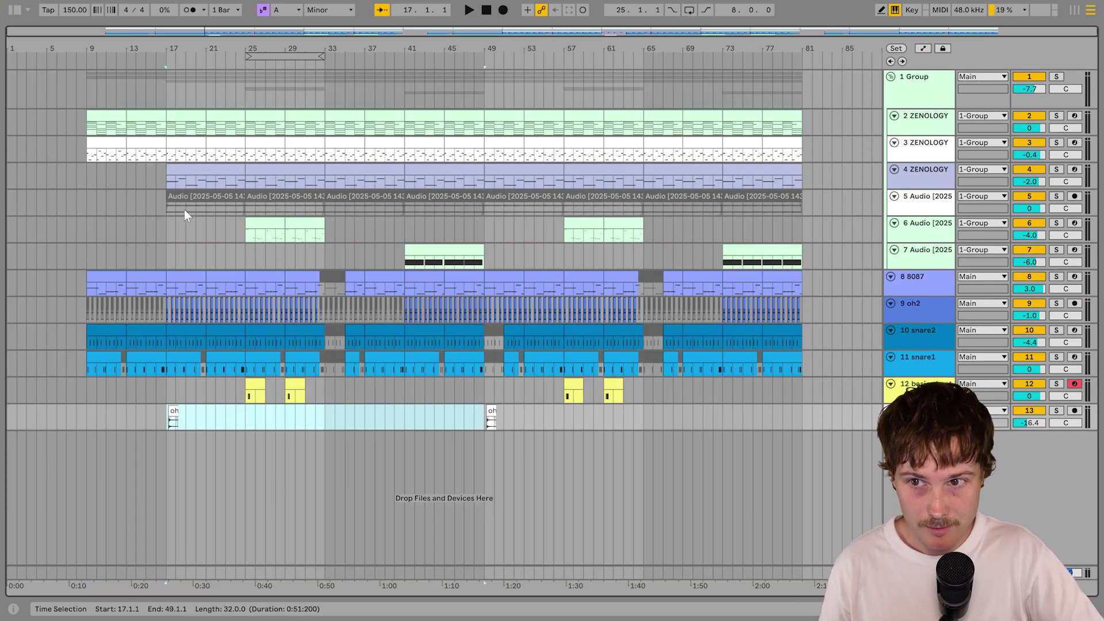
pyautogui.press('+')
pyautogui.click(224, 419)
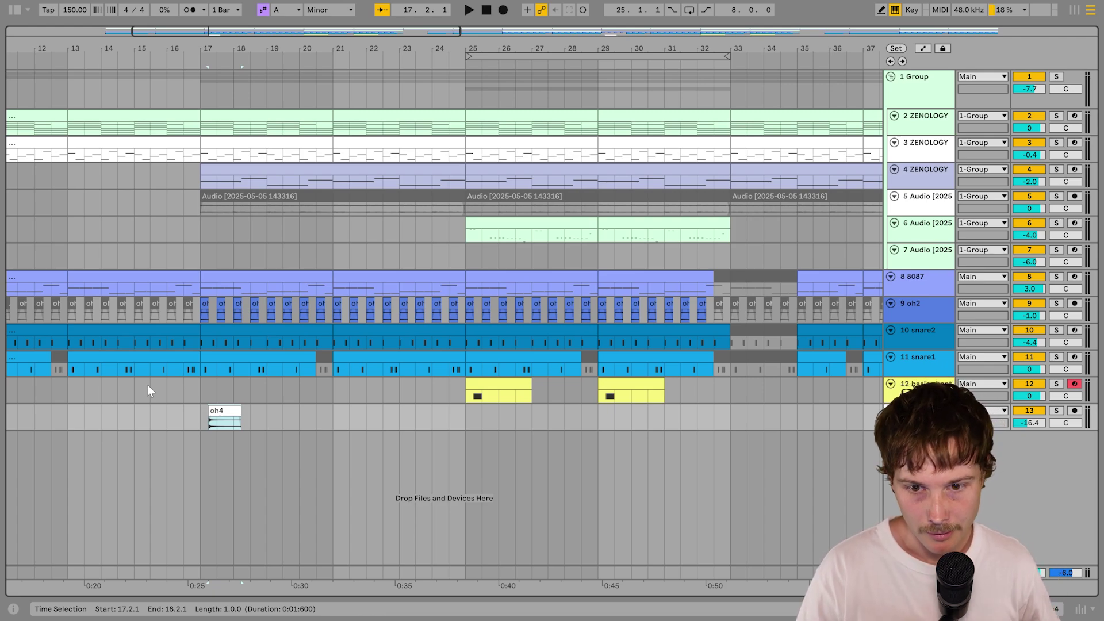
pyautogui.click(199, 425)
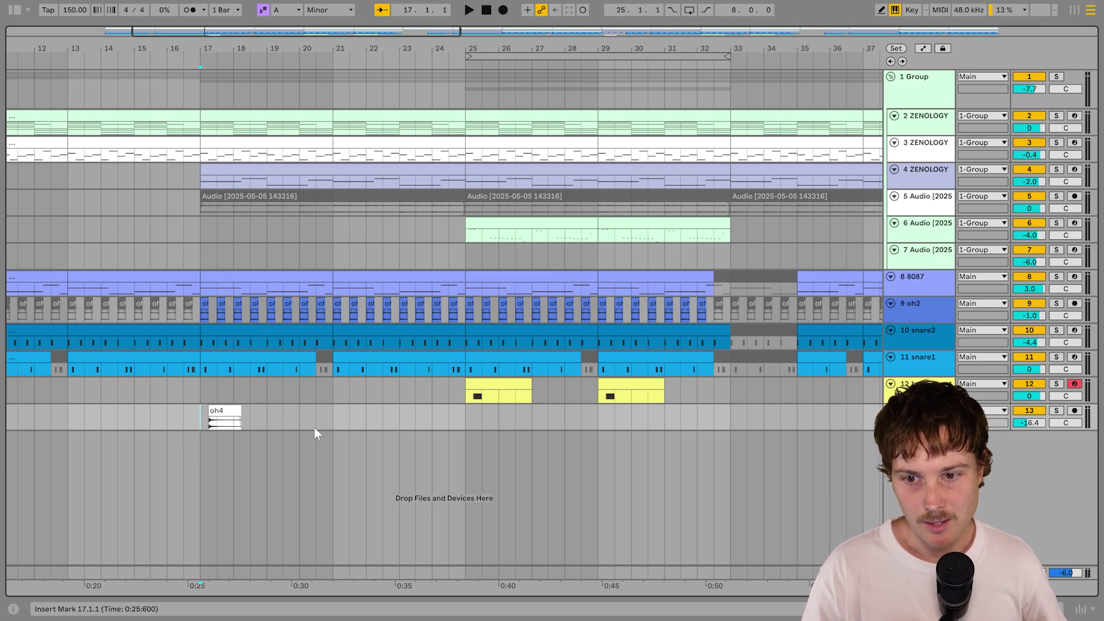
pyautogui.moveTo(494, 424); pyautogui.dragTo(482, 425)
pyautogui.click(739, 384)
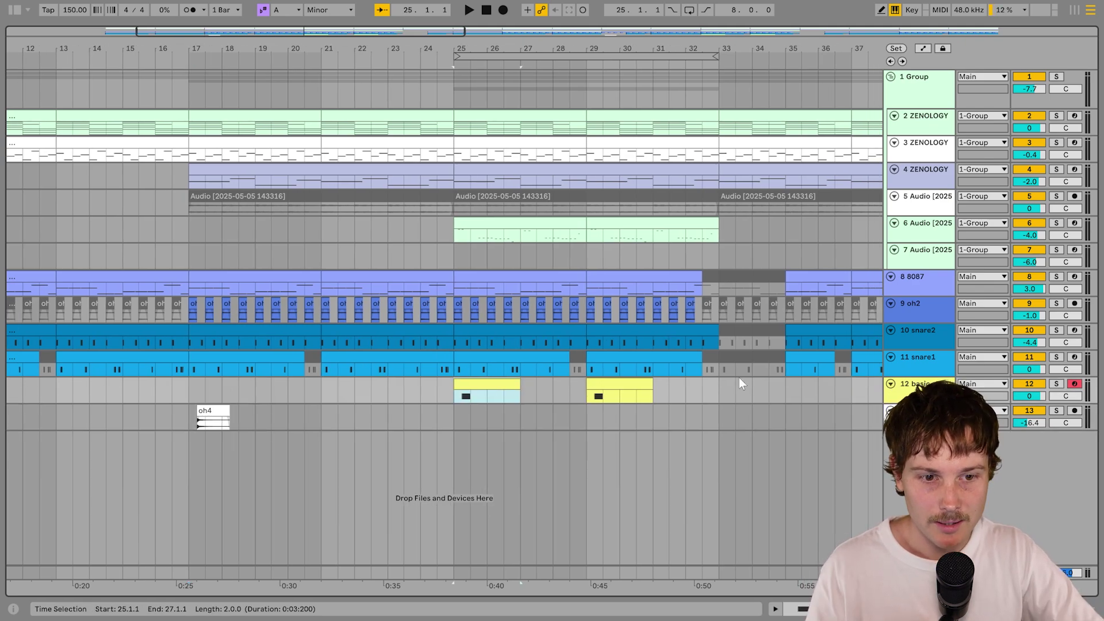
pyautogui.click(890, 384)
pyautogui.click(891, 384)
pyautogui.doubleClick(492, 383)
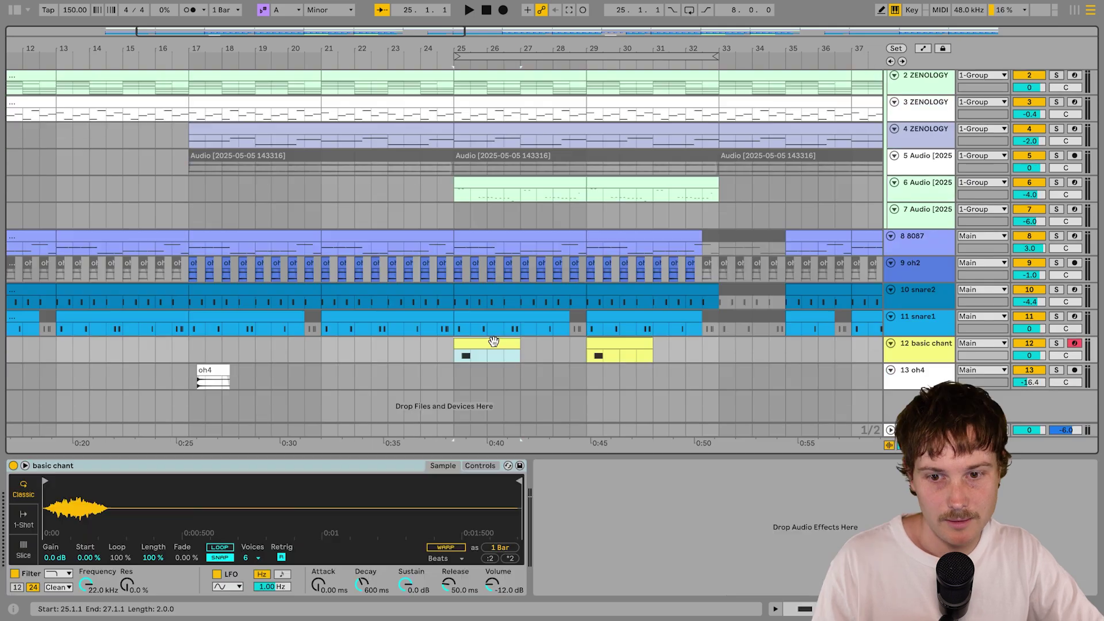
pyautogui.keyDown('shift'); pyautogui.click(722, 352); pyautogui.keyUp('shift')
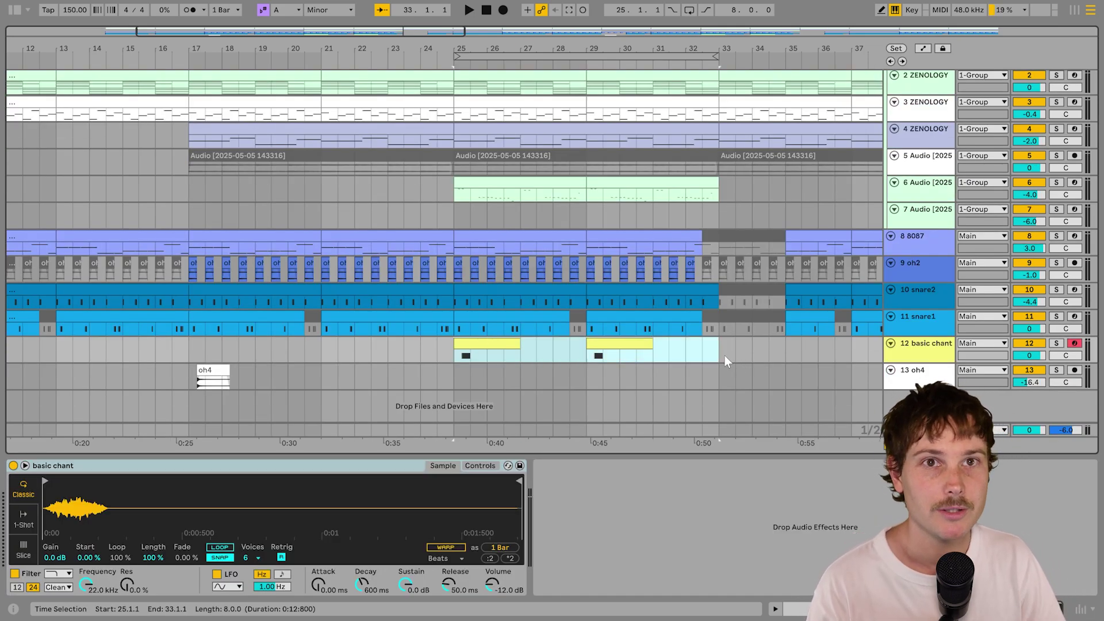
# Fit the whole arrangement in view with automation lanes shown, and play it from bar 13 to review the result.
pyautogui.press('w')
pyautogui.click(71, 352)
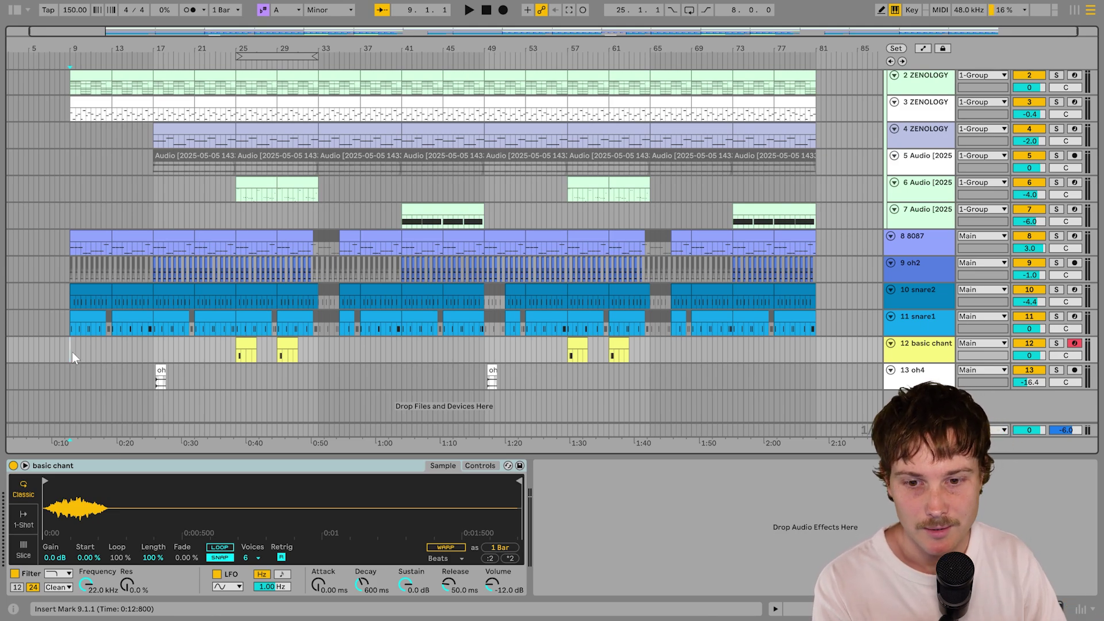
pyautogui.press('a')
pyautogui.click(138, 370)
pyautogui.press('space')
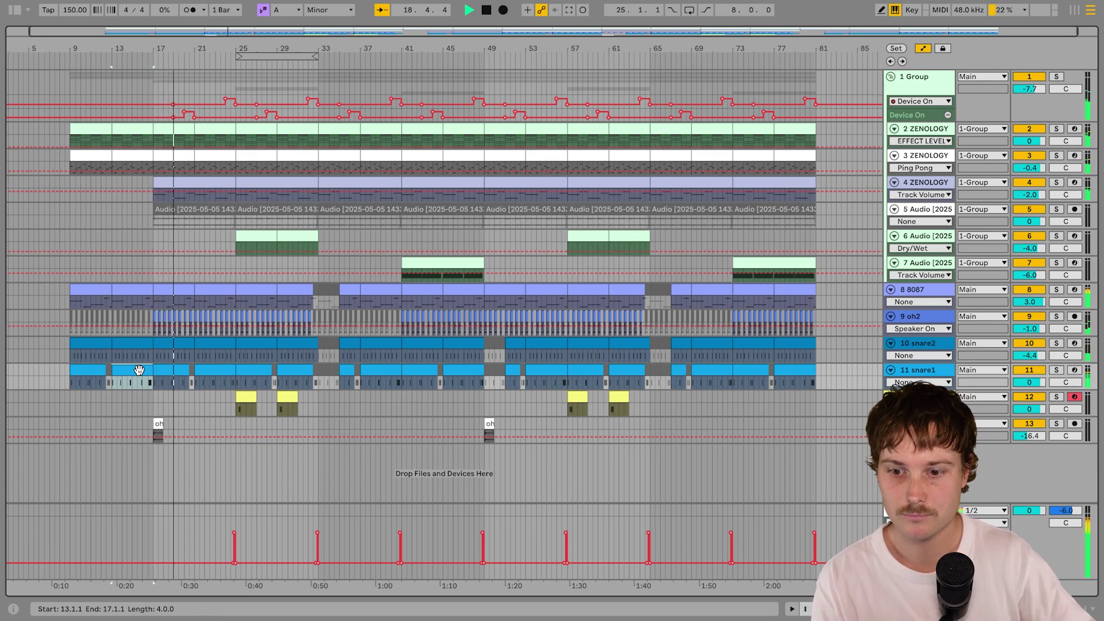
pyautogui.click(78, 125)
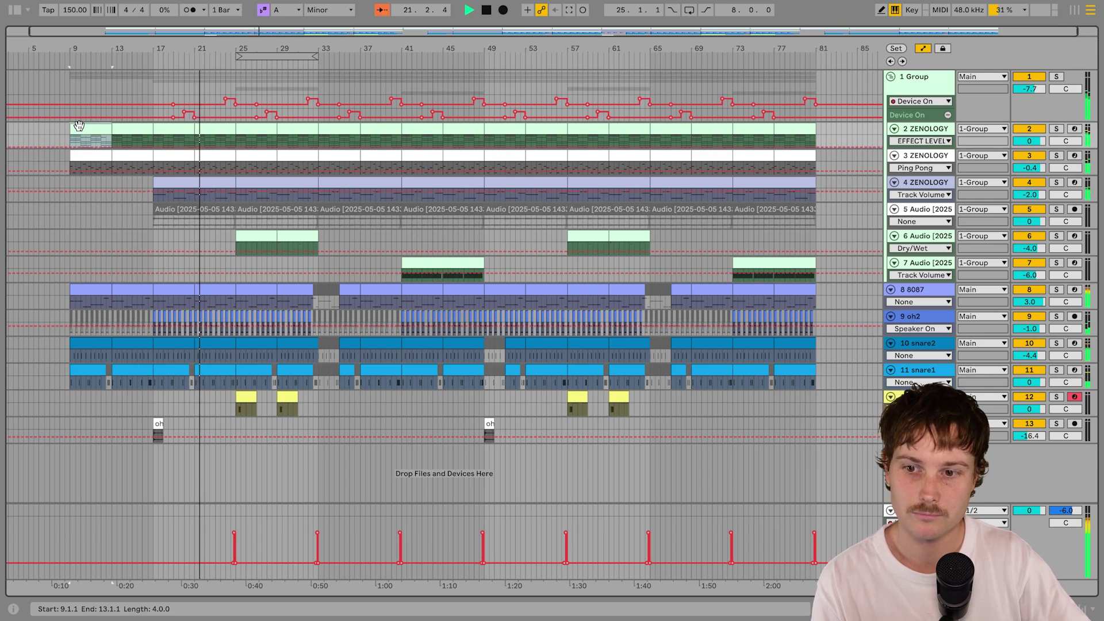